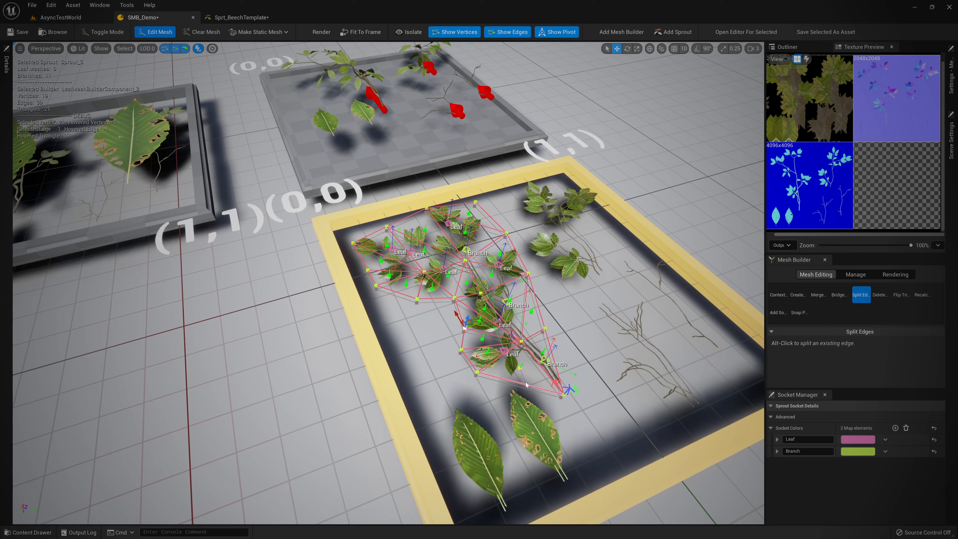
# Step: Split an existing edge near the middle of the selected branch mesh
pyautogui.keyDown('alt'); pyautogui.click(504, 283); pyautogui.keyUp('alt')
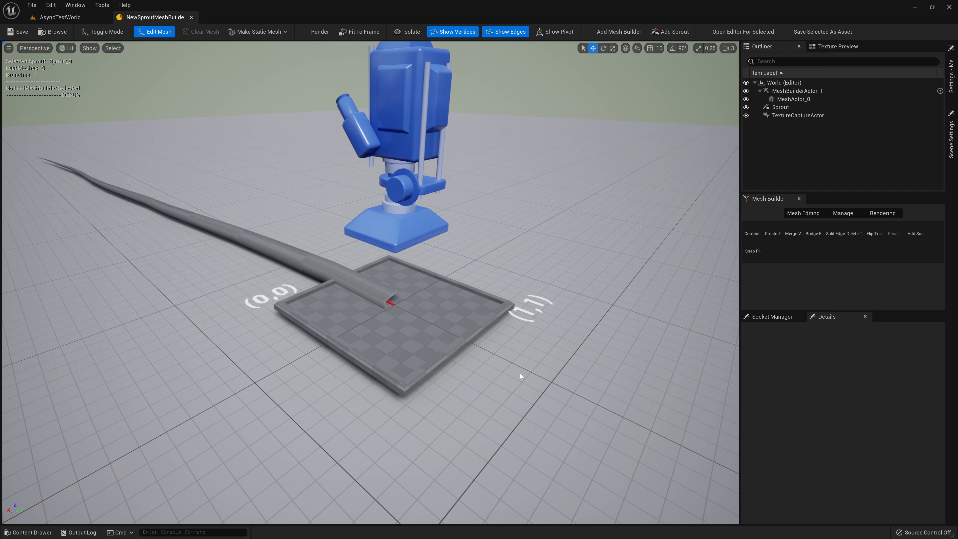
# Step: Select the mesh builder board and set its backing material to MI_Sprt_BeechLeaf_Inst
pyautogui.click(466, 337)
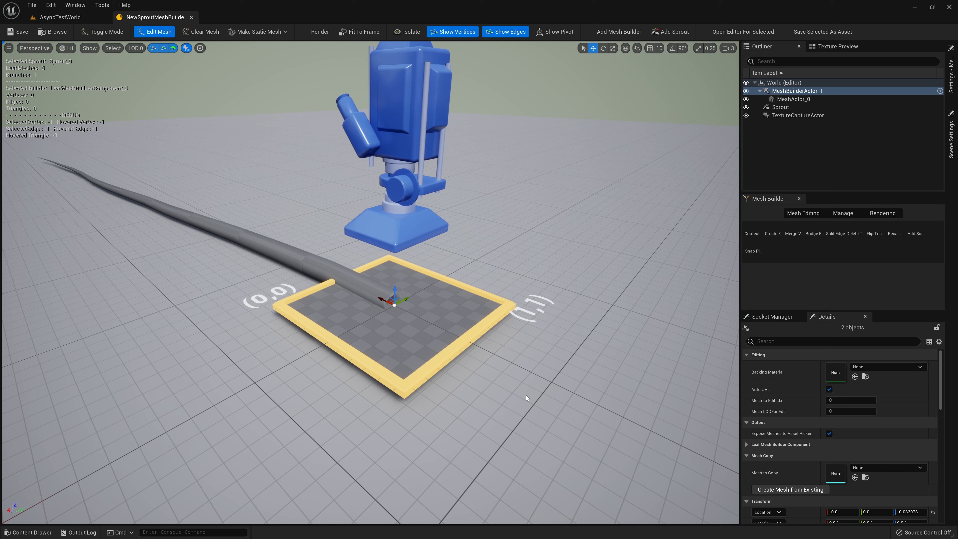
pyautogui.click(889, 369)
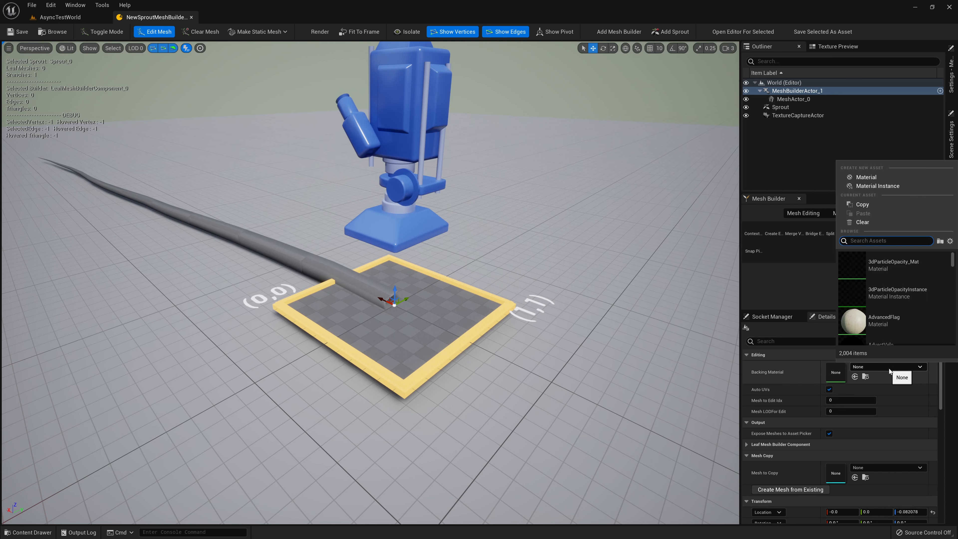
pyautogui.write('beechleaf')
pyautogui.click(892, 301)
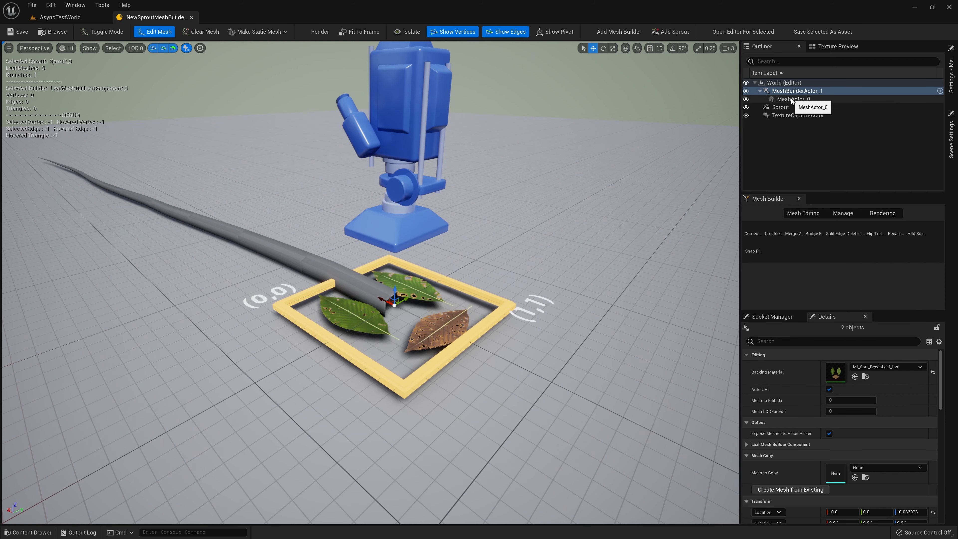
# Step: Select MeshActor_0 and review the instructions of the mesh editing tools, including Bridge Edges, Delete Triangle and Merge Vertices
pyautogui.click(826, 99)
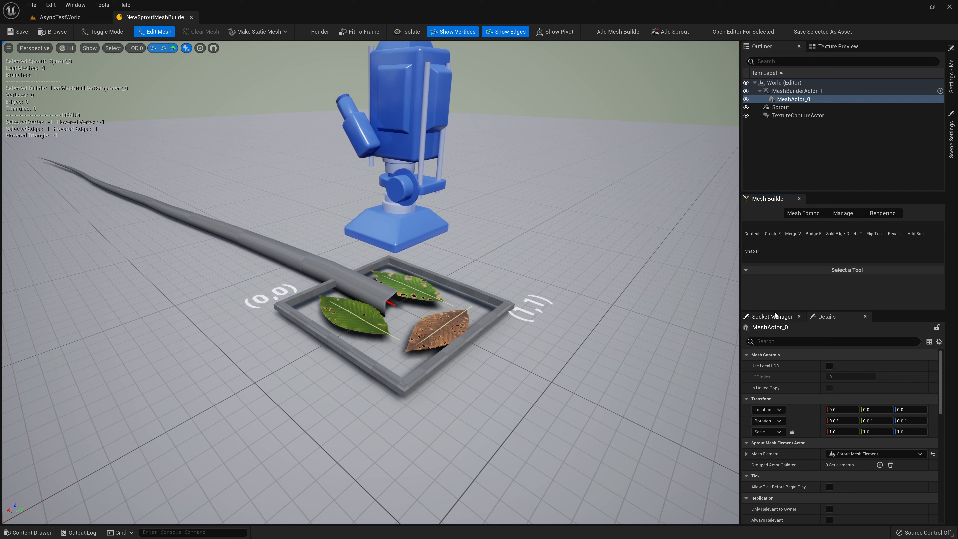
pyautogui.moveTo(774, 312); pyautogui.dragTo(781, 339)
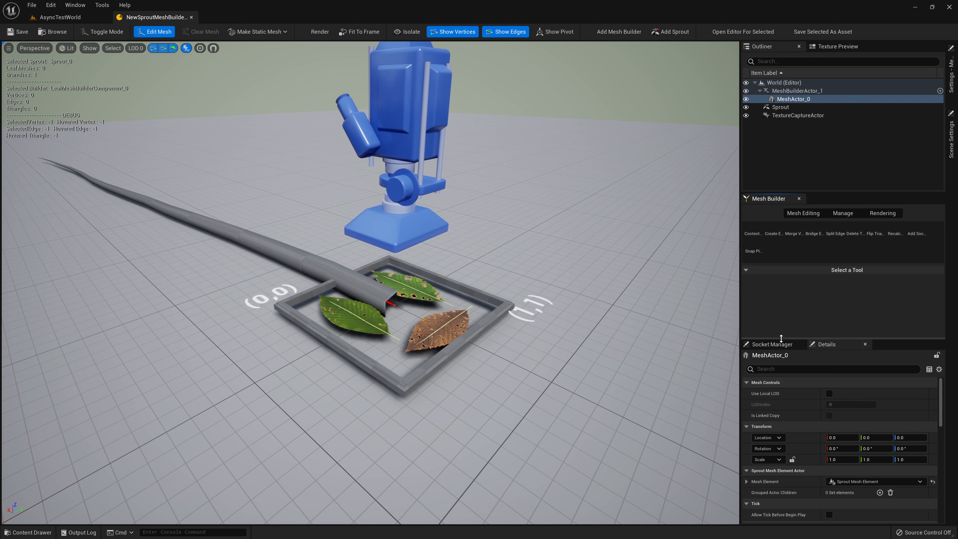
pyautogui.click(753, 232)
pyautogui.press('2')
pyautogui.press('3')
pyautogui.press('4')
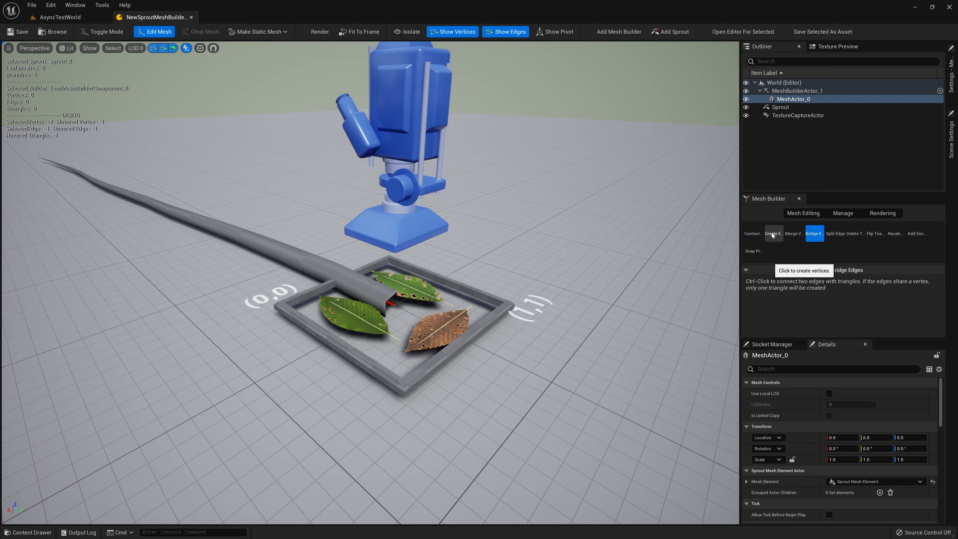
pyautogui.press('5')
pyautogui.press('6')
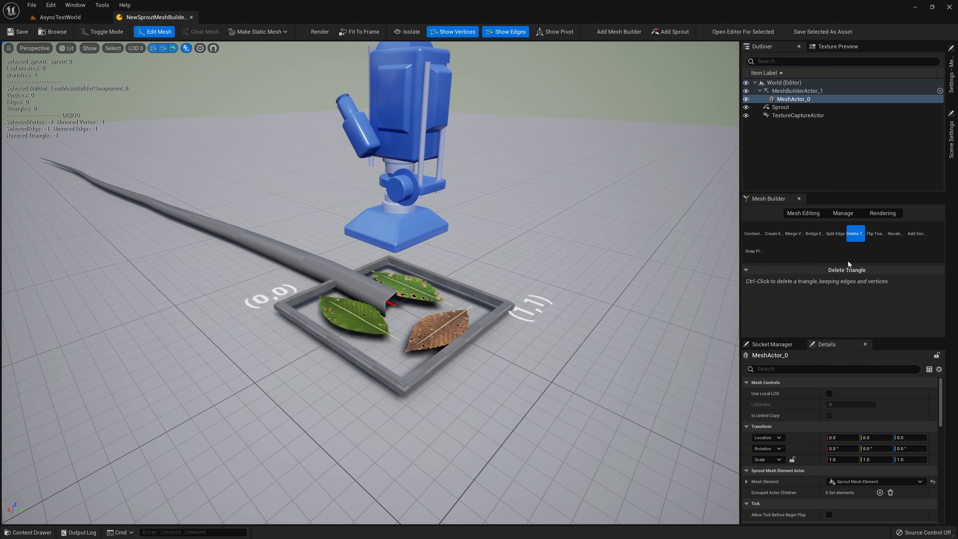
pyautogui.press('9')
pyautogui.press('3')
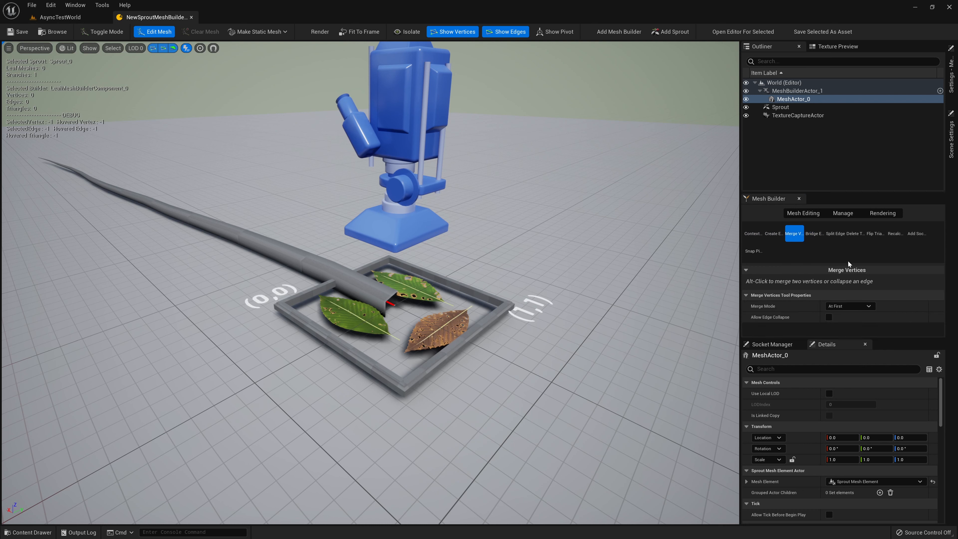
# Step: With the Multi Tool, enclose the green leaf near the (0,0) corner in a four-vertex diamond mesh of two triangles
pyautogui.click(756, 235)
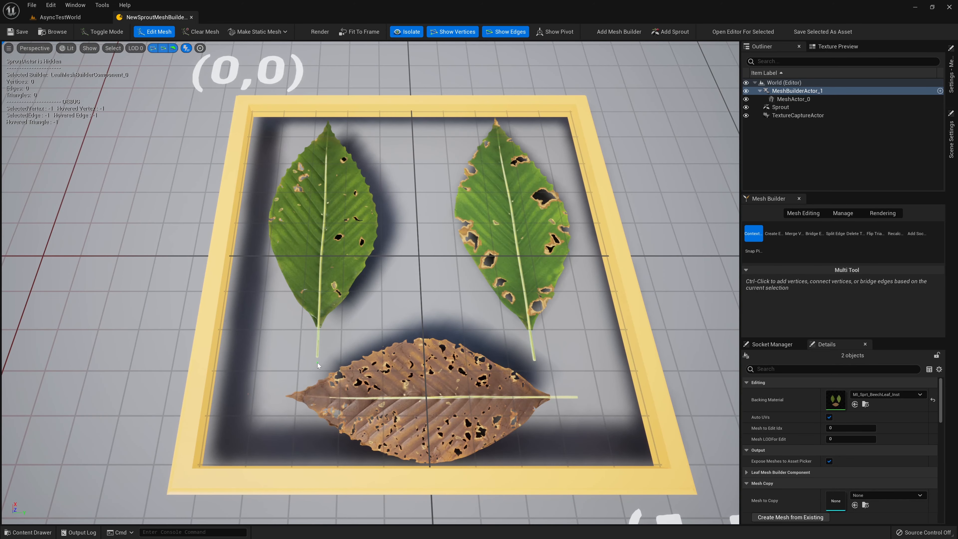
pyautogui.keyDown('ctrl'); pyautogui.click(316, 364); pyautogui.keyUp('ctrl')
pyautogui.keyDown('ctrl'); pyautogui.click(244, 239); pyautogui.keyUp('ctrl')
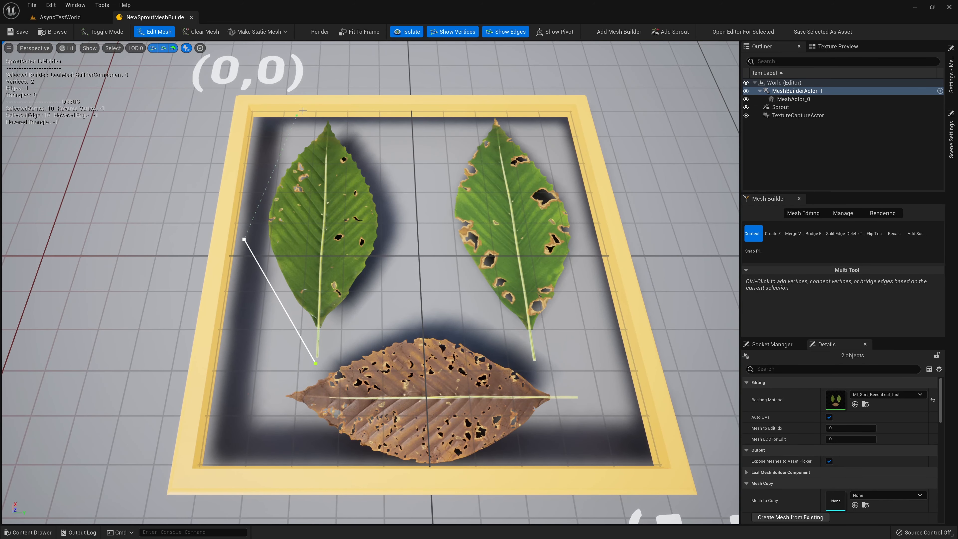
pyautogui.keyDown('ctrl'); pyautogui.click(325, 107); pyautogui.keyUp('ctrl')
pyautogui.keyDown('ctrl'); pyautogui.click(414, 231); pyautogui.keyUp('ctrl')
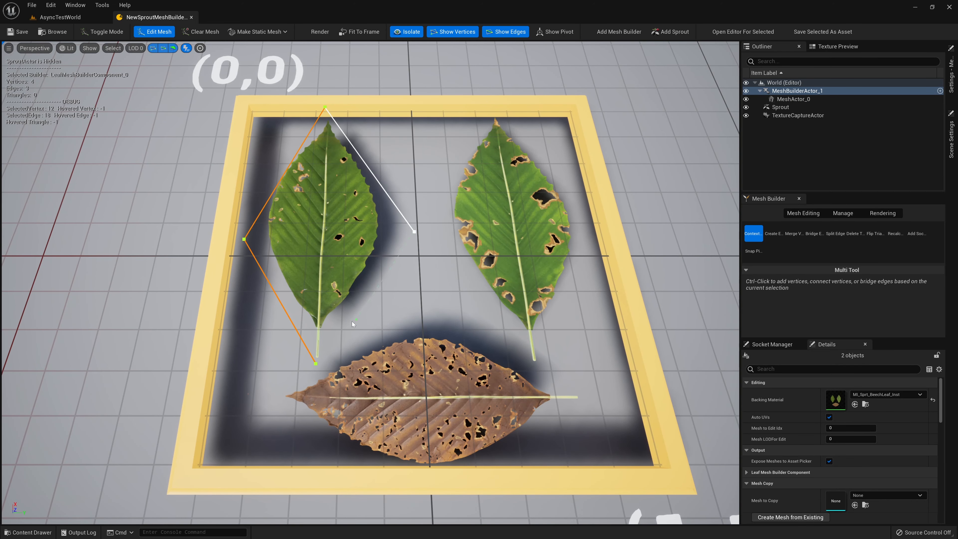
pyautogui.keyDown('ctrl'); pyautogui.click(303, 339); pyautogui.keyUp('ctrl')
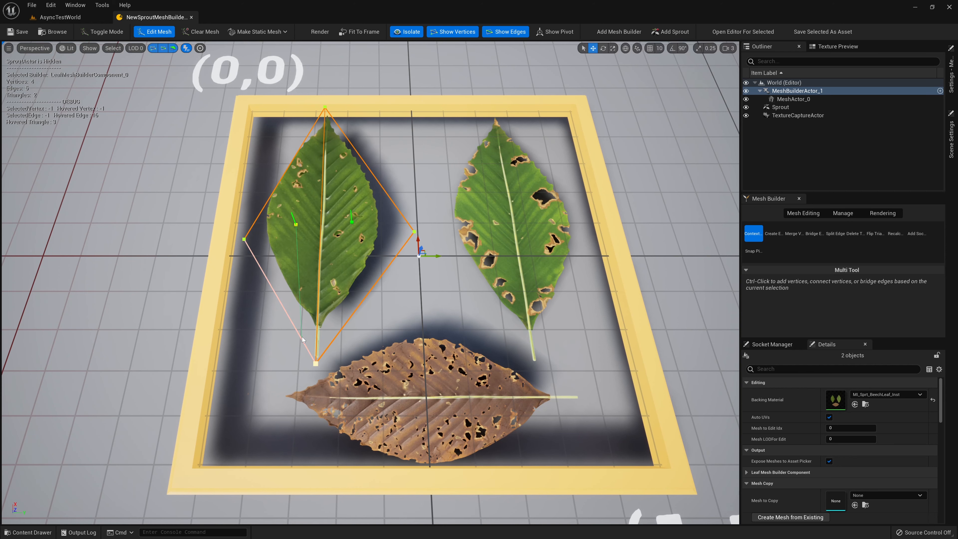
# Step: Split the central edge along the leaf's midrib in two places, adding one vertex in its lower part and one in its upper part
pyautogui.click(842, 235)
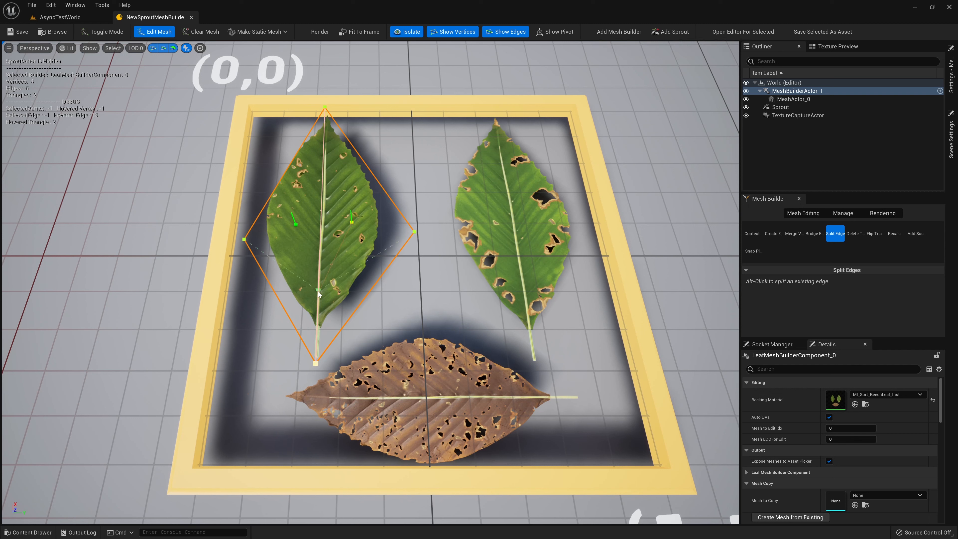
pyautogui.keyDown('alt'); pyautogui.click(326, 239); pyautogui.keyUp('alt')
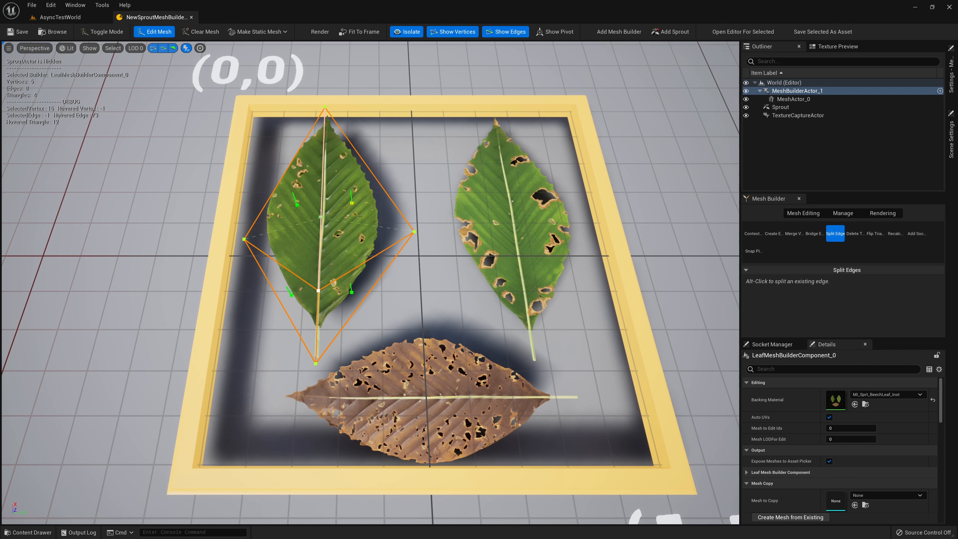
pyautogui.keyDown('alt'); pyautogui.click(320, 217); pyautogui.keyUp('alt')
# Step: Move the mesh's outer left vertex and the upper midrib vertex slightly towards the leaf tip
pyautogui.click(244, 239)
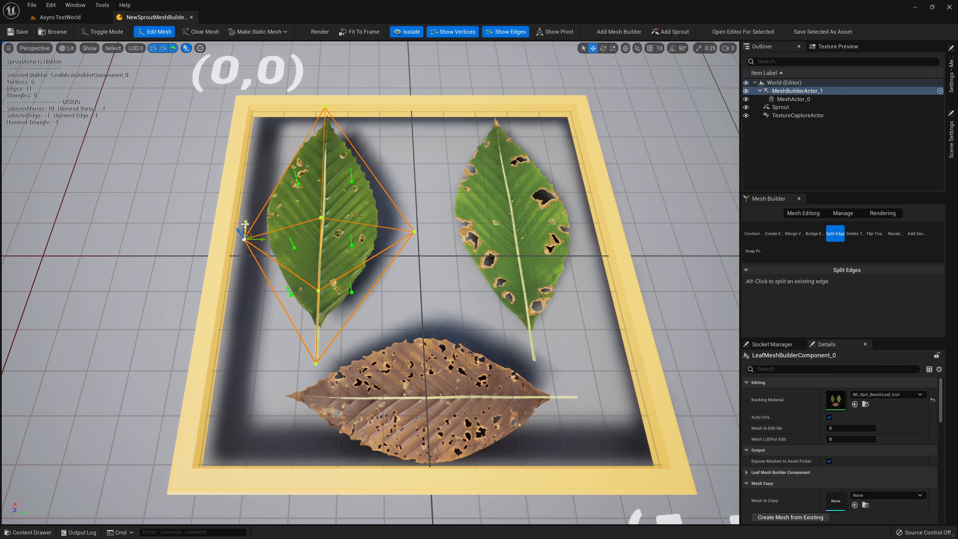
pyautogui.moveTo(244, 240); pyautogui.dragTo(258, 201)
pyautogui.click(321, 217)
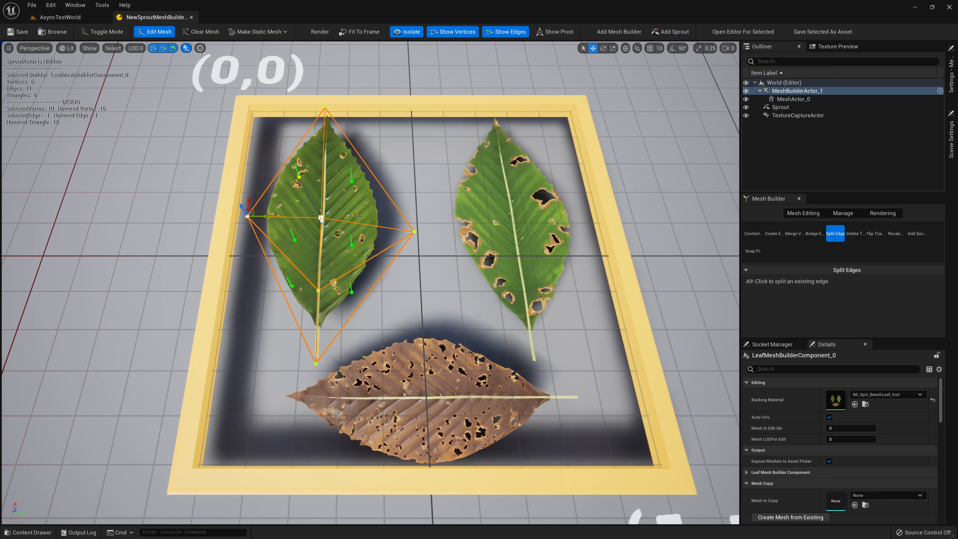
pyautogui.moveTo(323, 207); pyautogui.dragTo(333, 184)
pyautogui.click(337, 197)
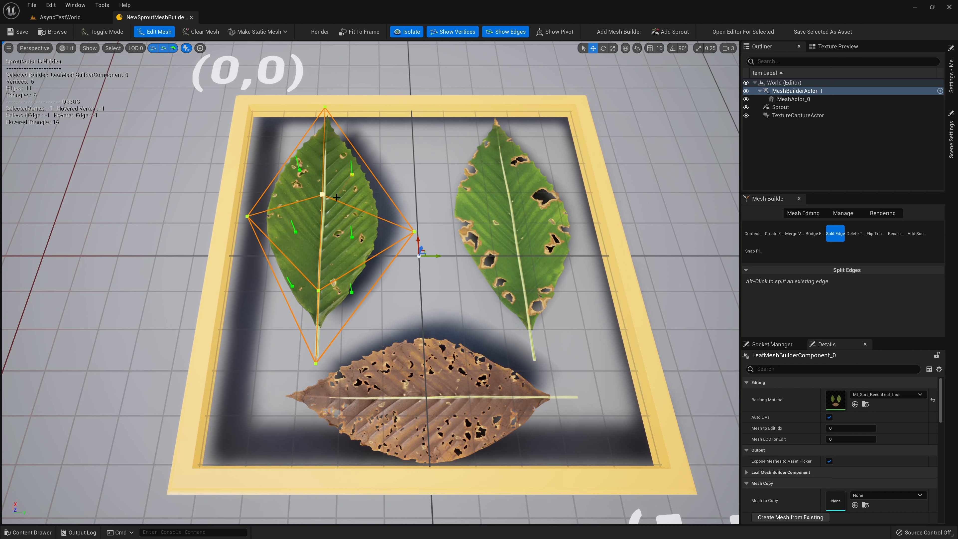
# Step: Toggle the display of vertices, edges and triangles off and back on
pyautogui.click(90, 48)
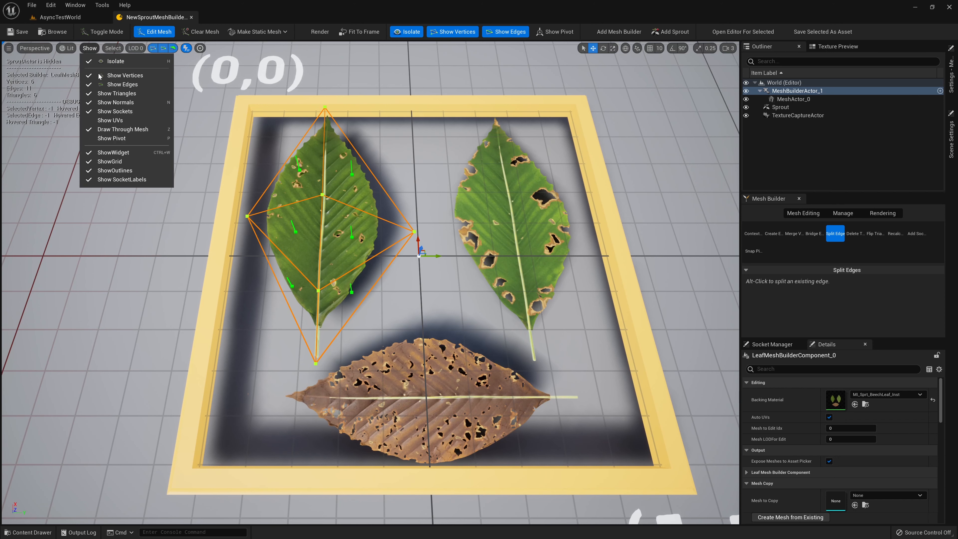
pyautogui.click(88, 76)
pyautogui.click(90, 85)
pyautogui.click(91, 93)
pyautogui.click(91, 85)
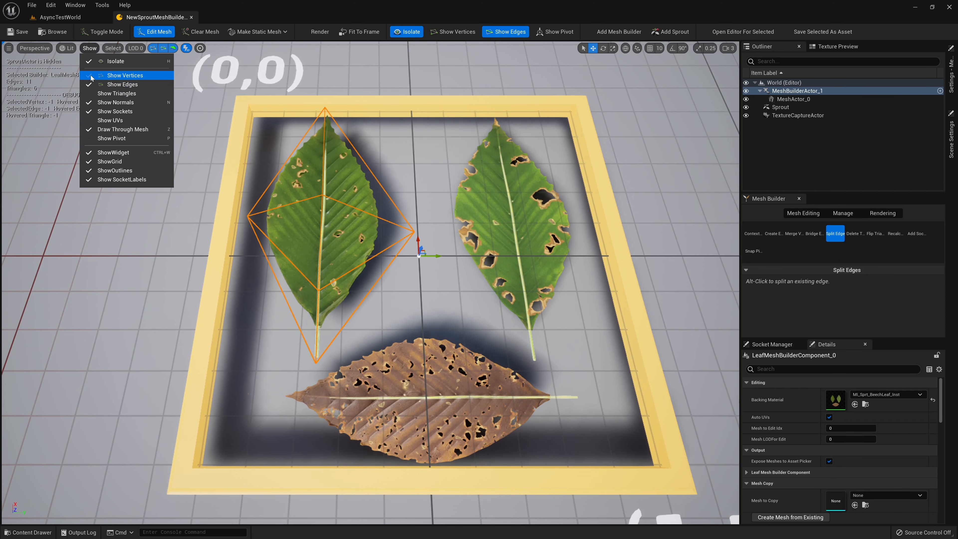
pyautogui.click(91, 75)
# Step: Turn selection of vertices, edges and triangles off and back on
pyautogui.click(113, 48)
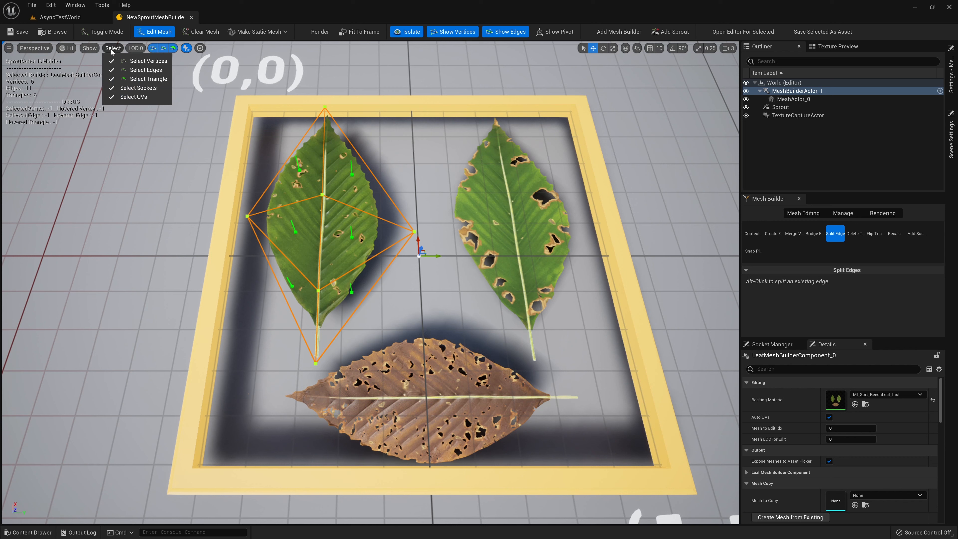
pyautogui.click(111, 63)
pyautogui.click(111, 70)
pyautogui.click(112, 79)
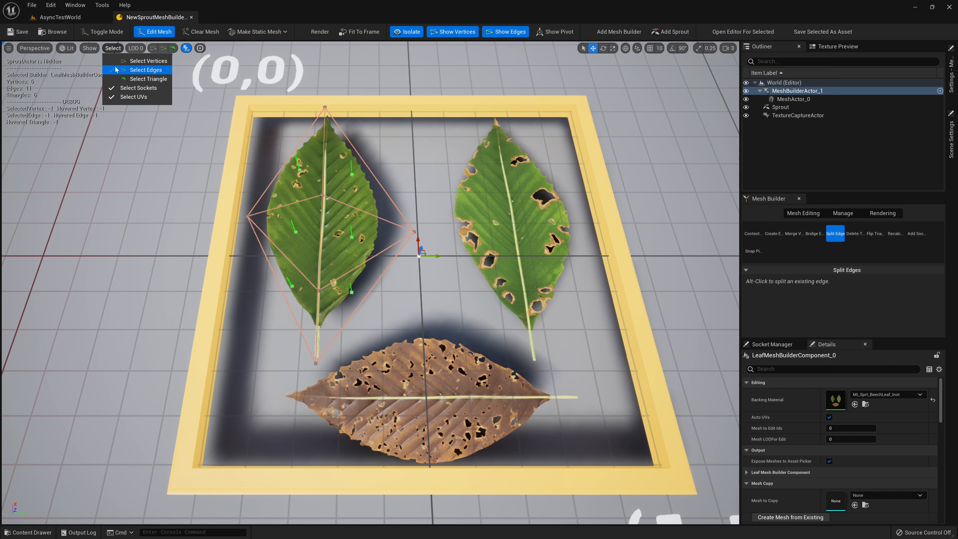
pyautogui.click(154, 49)
pyautogui.click(164, 50)
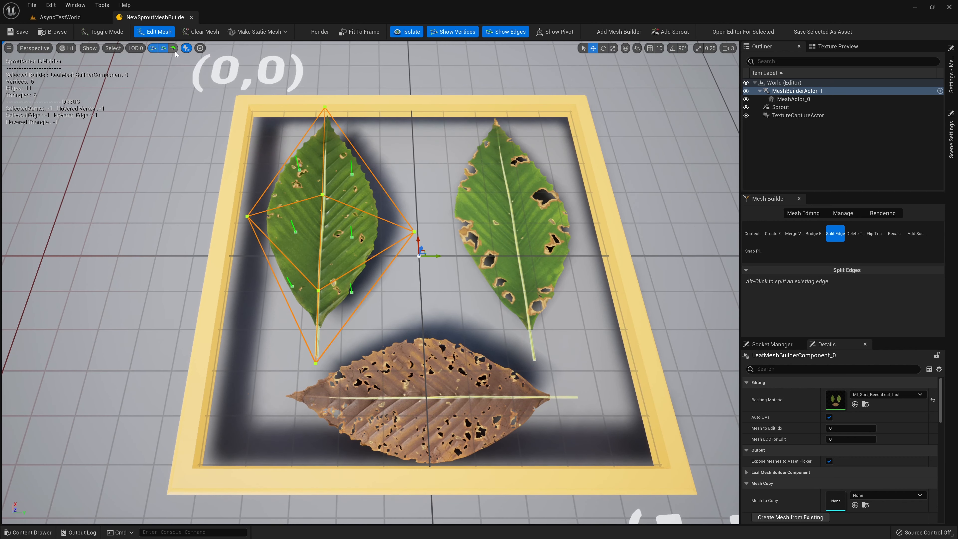
pyautogui.click(174, 51)
# Step: Show the mesh pivot and place it on the vertex at the base of the leaf's stem
pyautogui.click(90, 48)
pyautogui.click(114, 139)
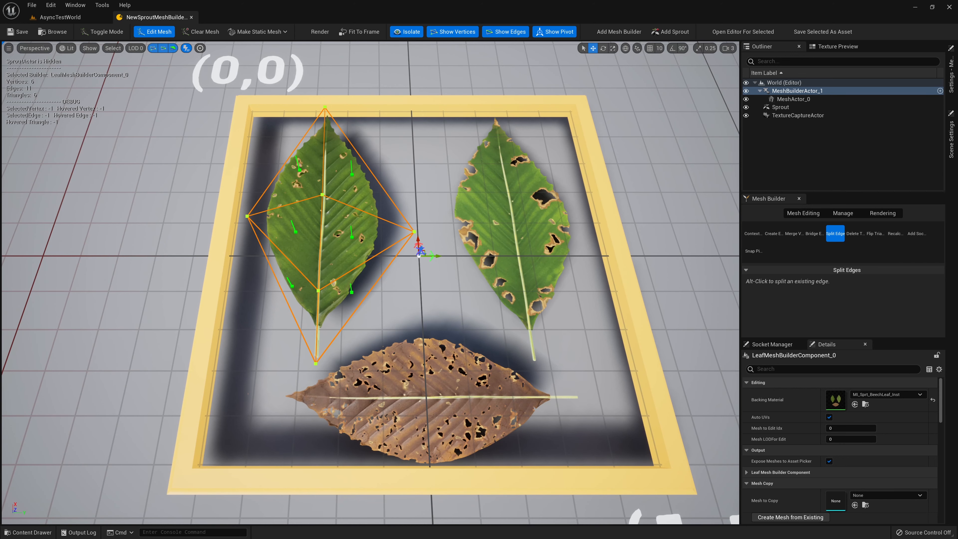
pyautogui.moveTo(434, 256)
pyautogui.mouseDown()
pyautogui.moveTo(464, 258)
pyautogui.moveTo(420, 257)
pyautogui.moveTo(470, 259)
pyautogui.moveTo(451, 259)
pyautogui.mouseUp()
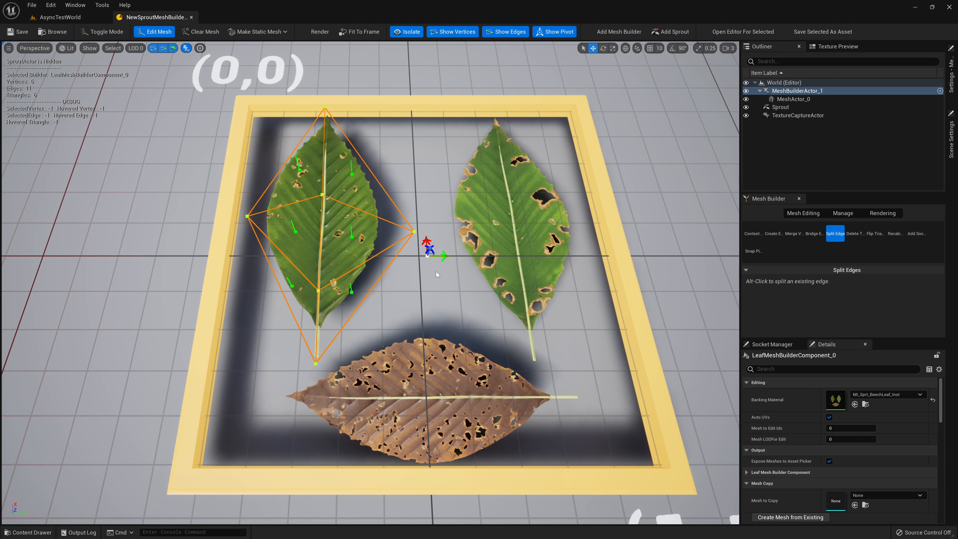
pyautogui.click(316, 364)
pyautogui.press('p')
pyautogui.click(617, 257)
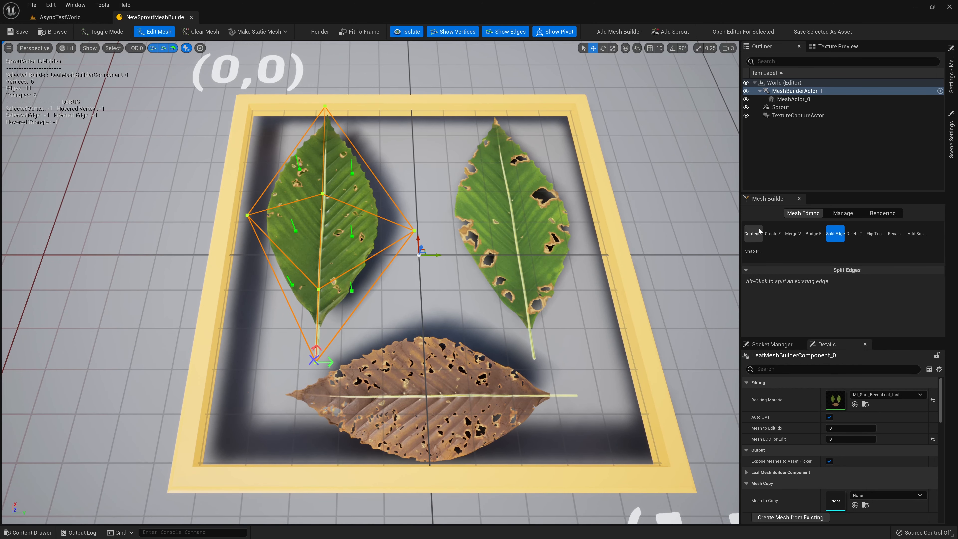
# Step: Add a second level of detail, LOD 1, to the leaf mesh
pyautogui.click(831, 214)
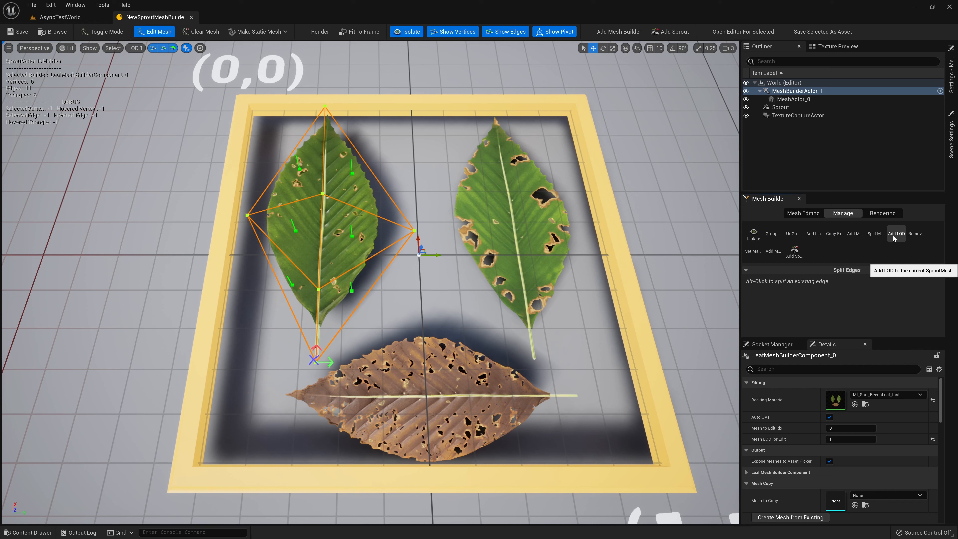
pyautogui.click(132, 50)
pyautogui.click(131, 51)
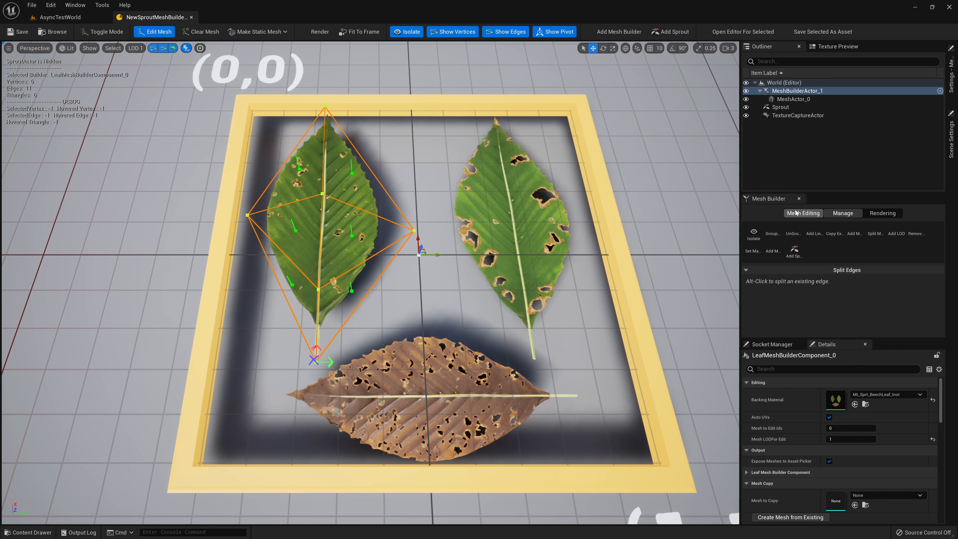
# Step: Using Merge Vertices with Allow Edge Collapse enabled, collapse the edge between the two midrib vertices in LOD 1
pyautogui.click(803, 213)
pyautogui.click(801, 234)
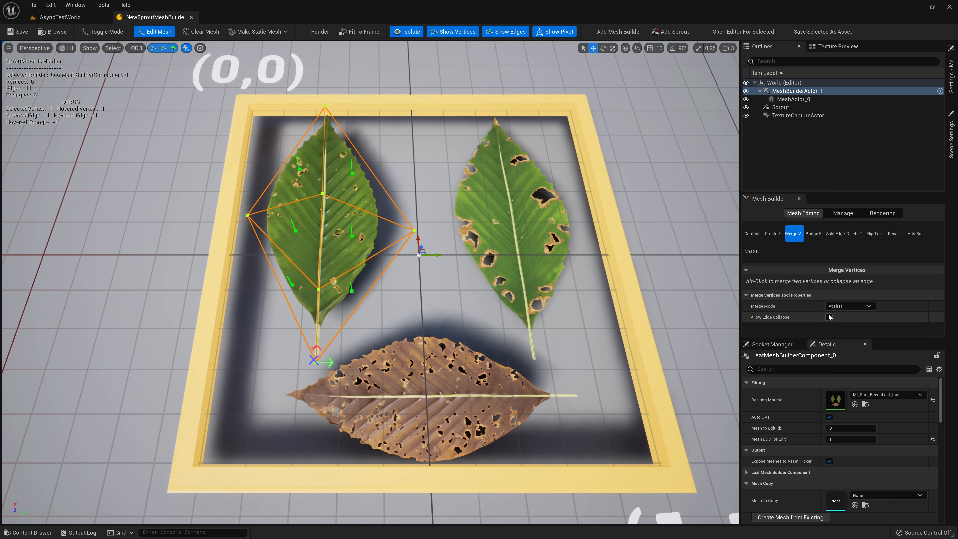
pyautogui.keyDown('alt'); pyautogui.click(321, 247); pyautogui.keyUp('alt')
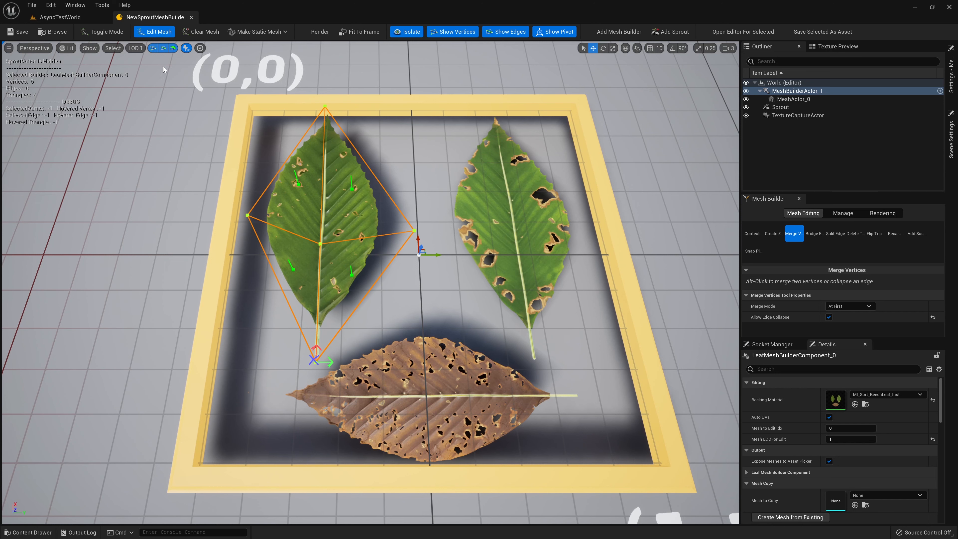
# Step: Switch between LOD 0 and LOD 1 to compare the two versions of the leaf mesh
pyautogui.click(136, 48)
pyautogui.click(142, 56)
pyautogui.click(136, 48)
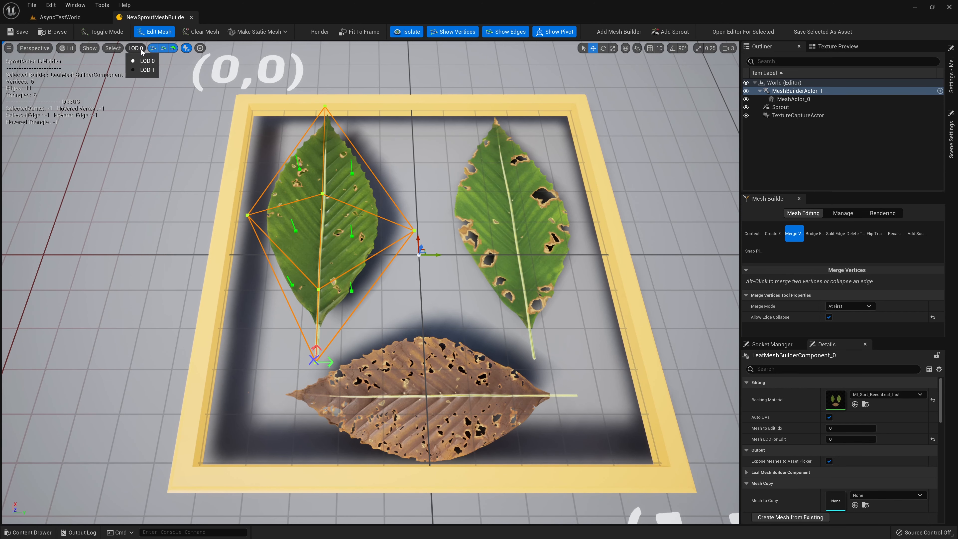
pyautogui.click(145, 69)
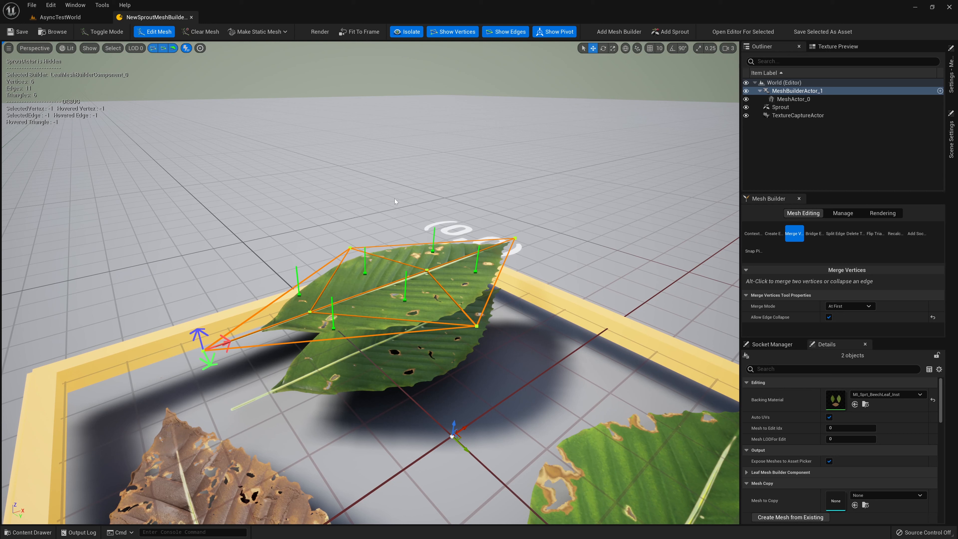
# Step: Show the leaf mesh's UVs and turn off Auto UVs
pyautogui.click(89, 47)
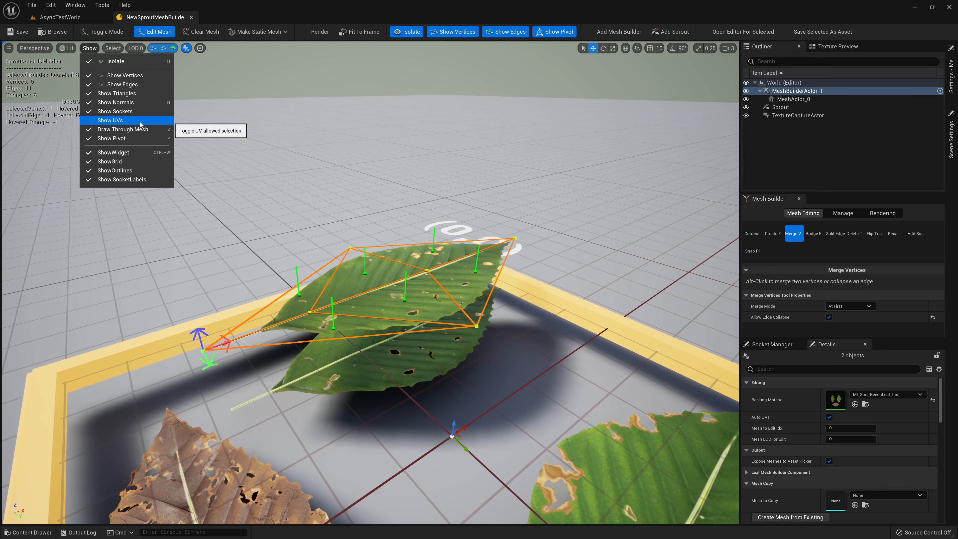
pyautogui.click(140, 121)
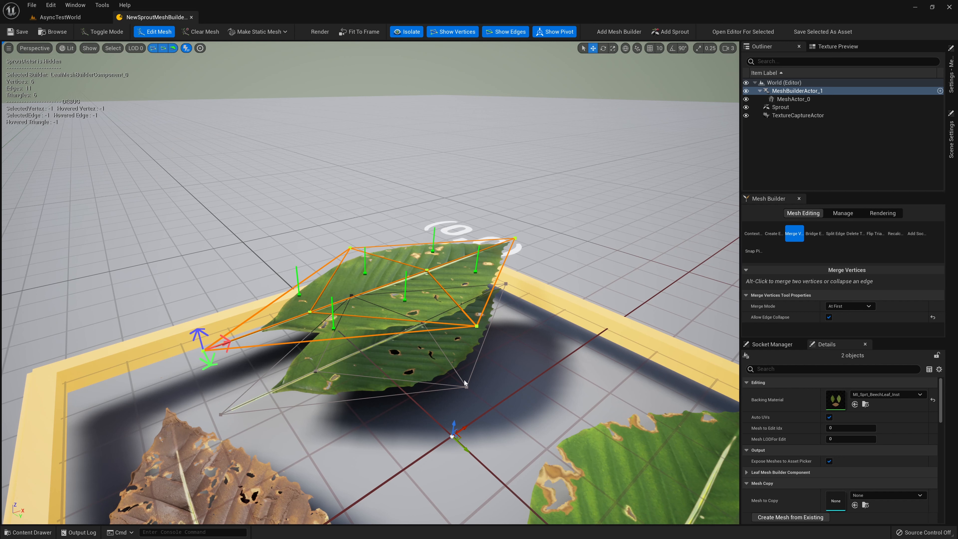
pyautogui.click(187, 48)
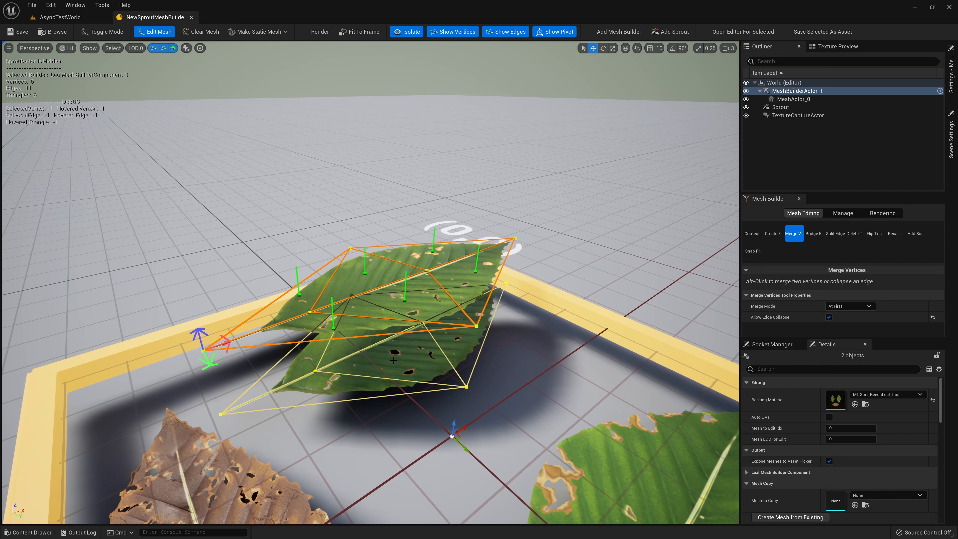
# Step: Try moving the side vertex of the leaf's UV outline, and undo the move
pyautogui.click(468, 392)
pyautogui.moveTo(477, 380); pyautogui.dragTo(510, 358)
pyautogui.hotkey('ctrl', 'z')
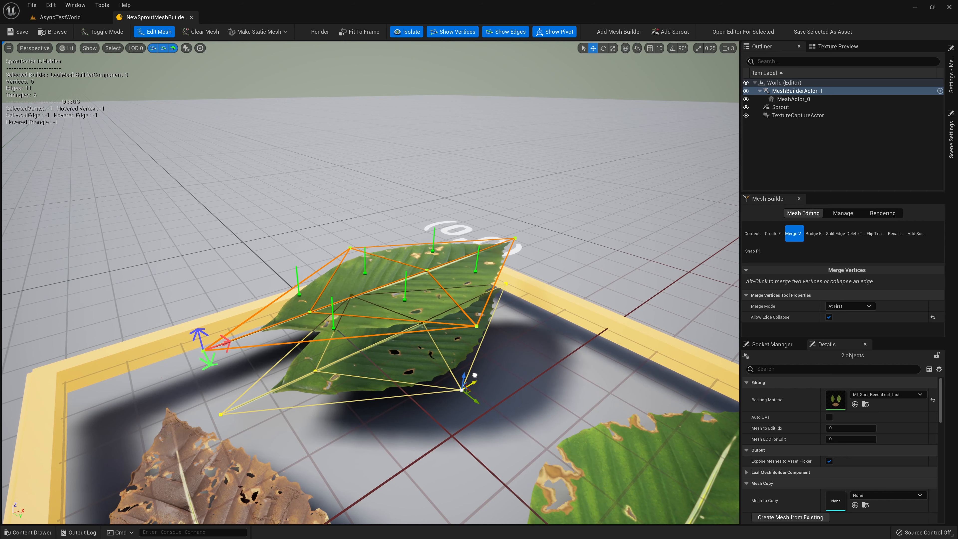
# Step: Turn off vertex and edge selection, and move the leaf's whole UV shell over to the brown leaf
pyautogui.click(153, 48)
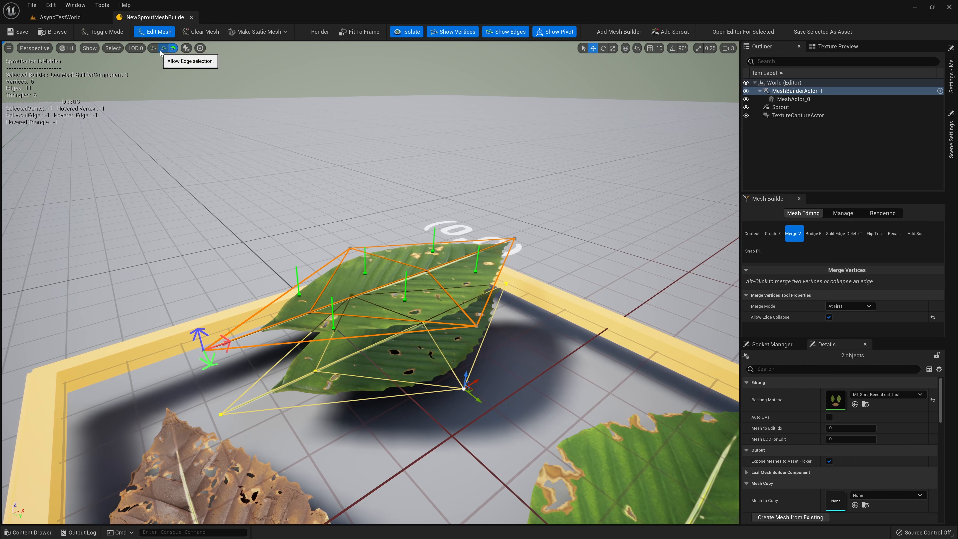
pyautogui.click(163, 48)
pyautogui.click(393, 334)
pyautogui.moveTo(403, 336); pyautogui.dragTo(220, 475)
pyautogui.moveTo(220, 476); pyautogui.dragTo(202, 502, button='right')
# Step: Rotate the UV shell to line up with the brown leaf and reposition it over the blade
pyautogui.press('e')
pyautogui.moveTo(297, 414); pyautogui.dragTo(261, 383)
pyautogui.press('w')
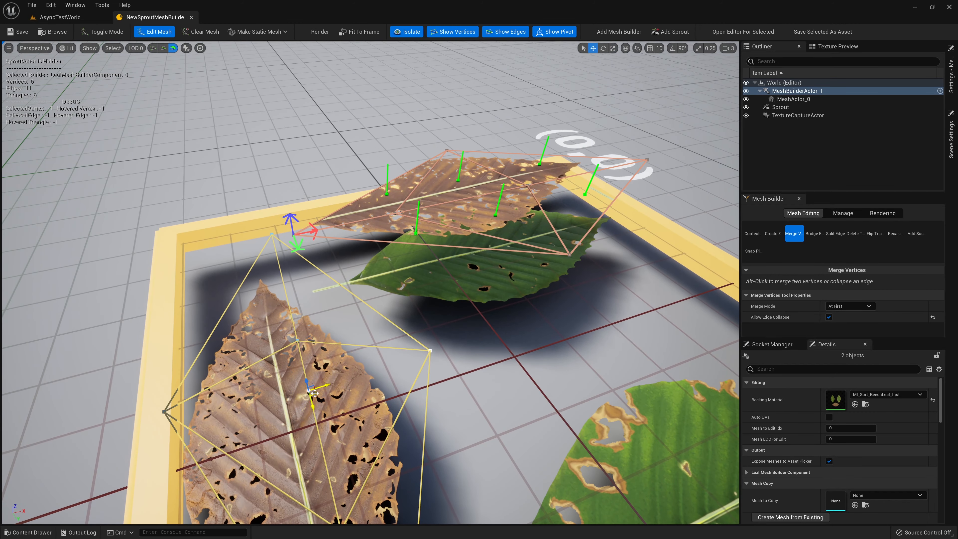
pyautogui.moveTo(315, 397); pyautogui.dragTo(294, 447)
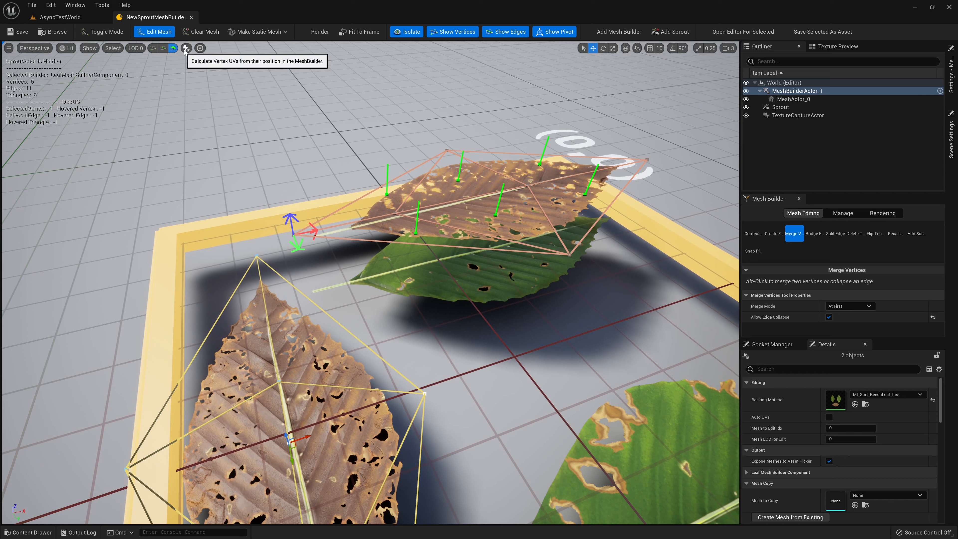
# Step: Turn Auto UVs back on for the leaf mesh and try to move the UV shell
pyautogui.click(185, 49)
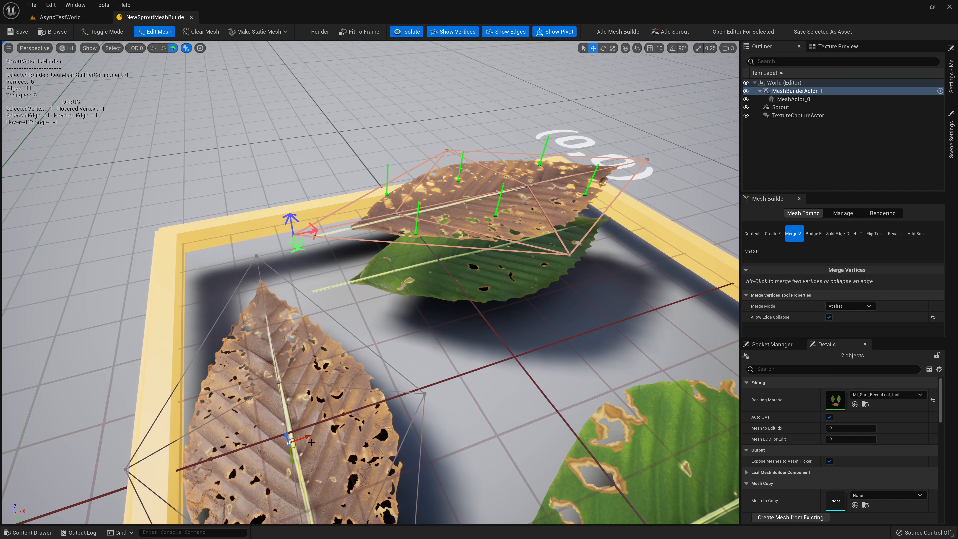
pyautogui.moveTo(308, 438); pyautogui.dragTo(323, 437)
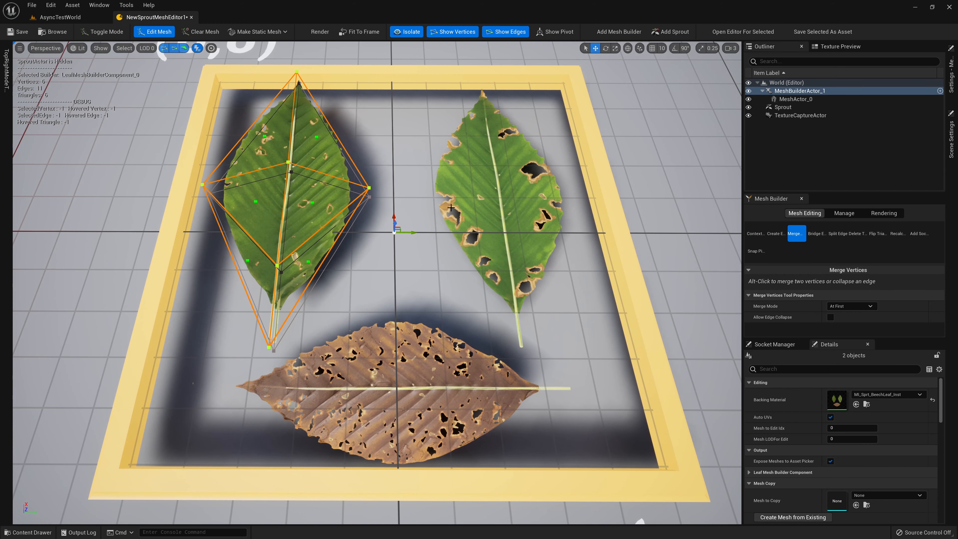
# Step: Using the Add Sockets tool, place two unnamed sockets on one half of the green leaf mesh
pyautogui.click(916, 241)
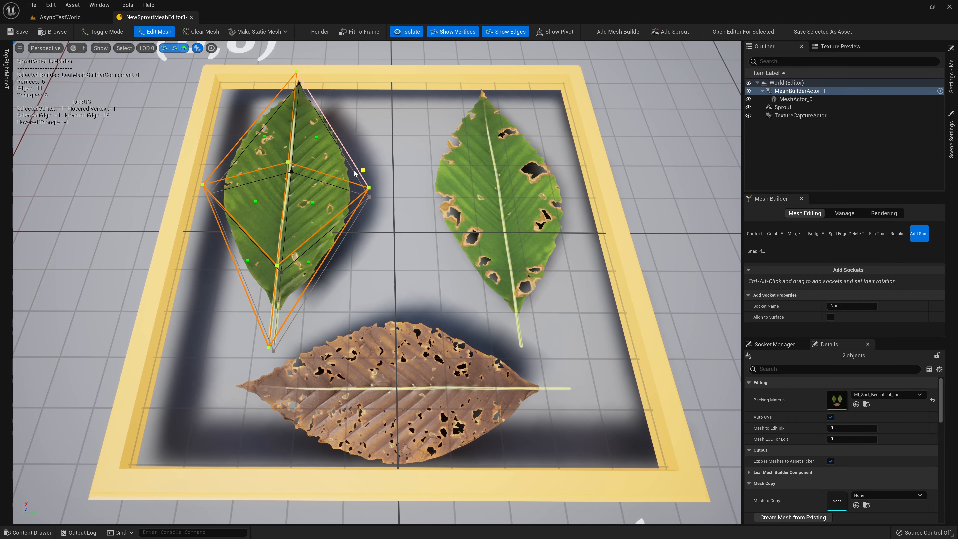
pyautogui.keyDown('ctrl'); pyautogui.keyDown('alt'); pyautogui.click(334, 168); pyautogui.keyUp('alt'); pyautogui.keyUp('ctrl')
pyautogui.keyDown('ctrl'); pyautogui.keyDown('alt'); pyautogui.click(313, 120); pyautogui.keyUp('alt'); pyautogui.keyUp('ctrl')
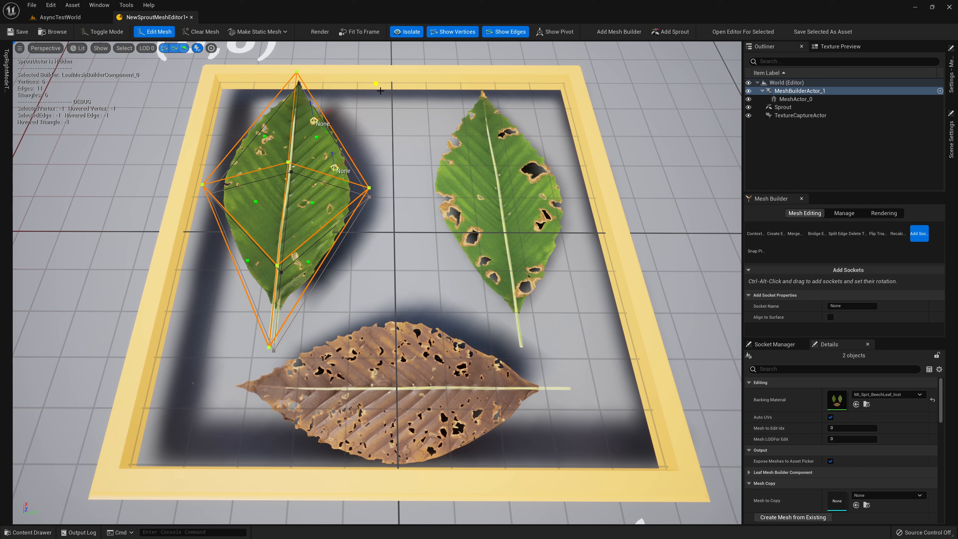
# Step: Set the socket name to Leaf and add sockets with that name on the opposite half of the leaf
pyautogui.click(864, 305)
pyautogui.write('L')
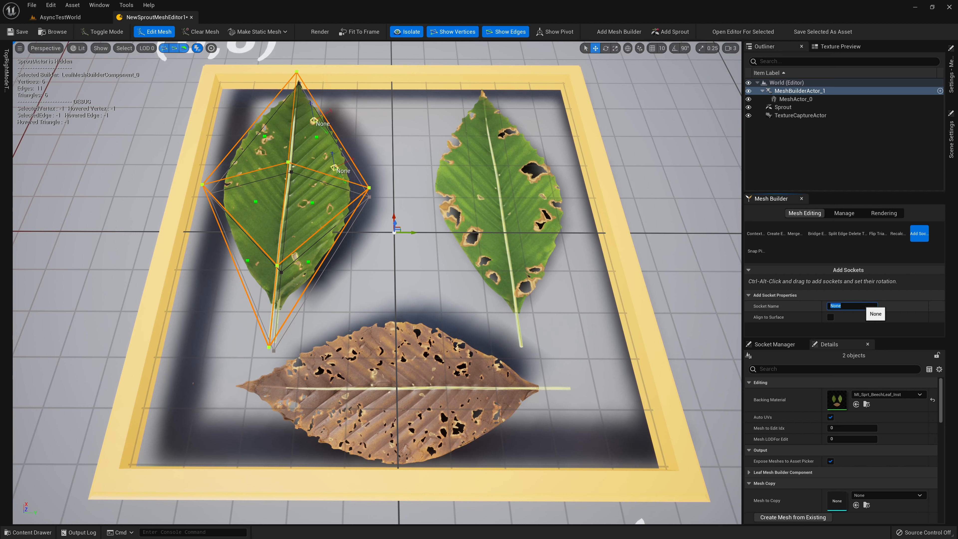
pyautogui.write('eaf')
pyautogui.press('Return')
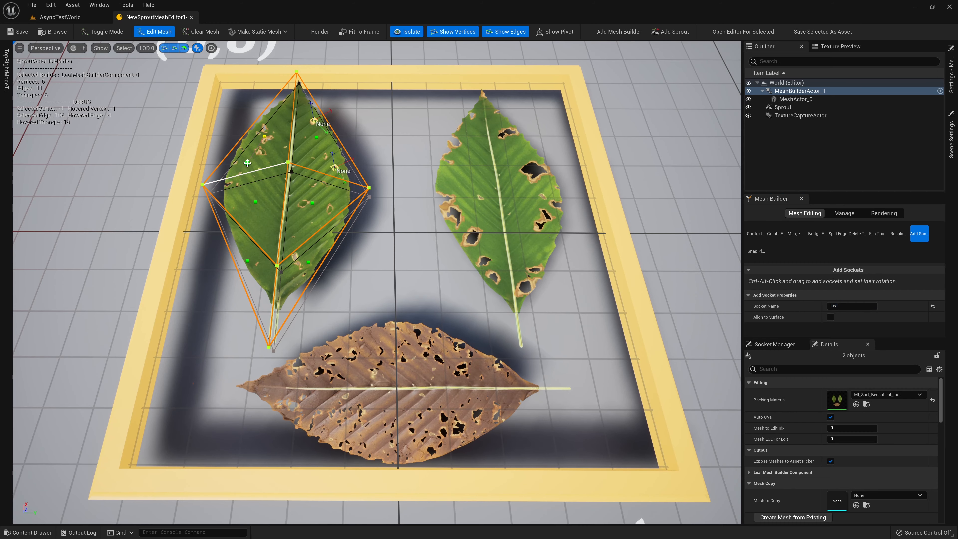
pyautogui.keyDown('ctrl'); pyautogui.keyDown('alt'); pyautogui.moveTo(250, 161); pyautogui.dragTo(198, 134); pyautogui.keyUp('alt'); pyautogui.keyUp('ctrl')
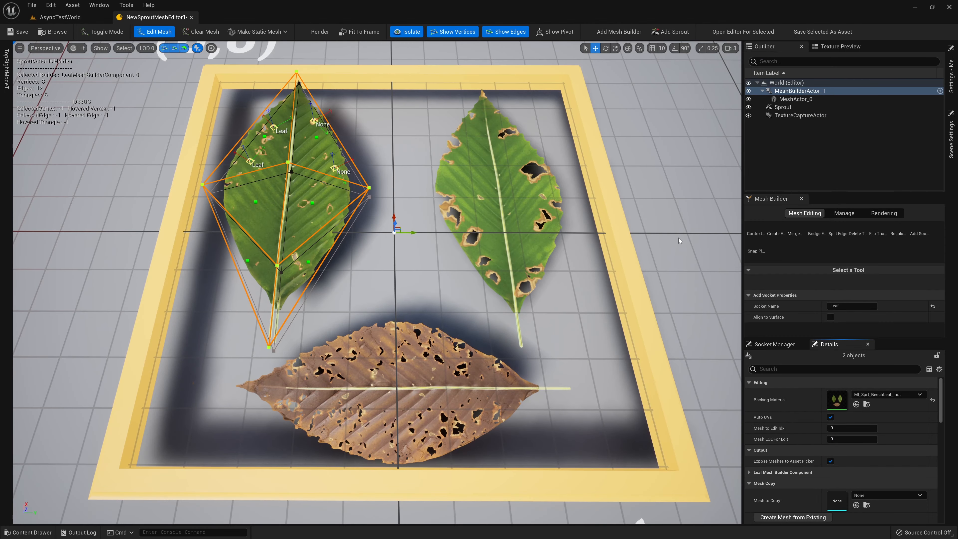
# Step: In the Socket Manager, rename the lower unnamed socket Leaf and shift its X location to about 16.37
pyautogui.click(768, 347)
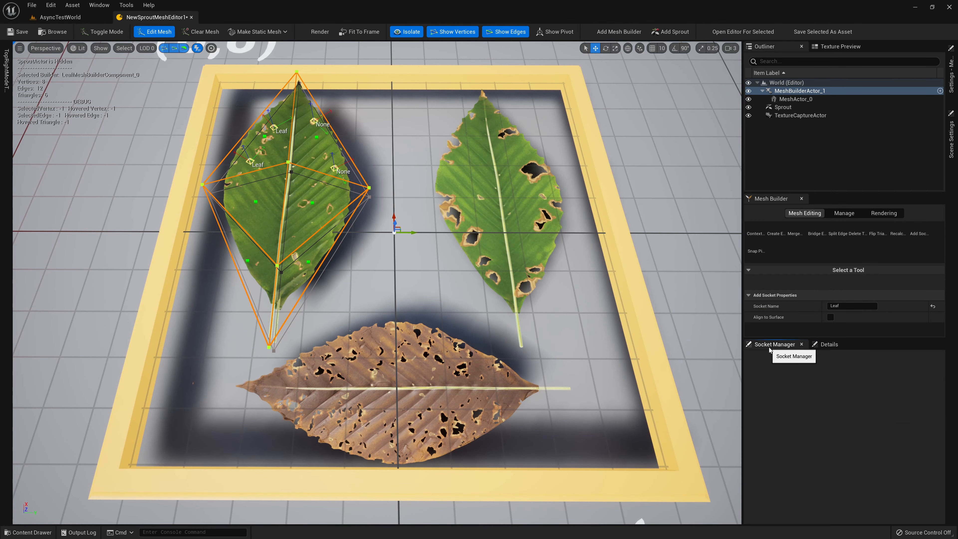
pyautogui.click(336, 169)
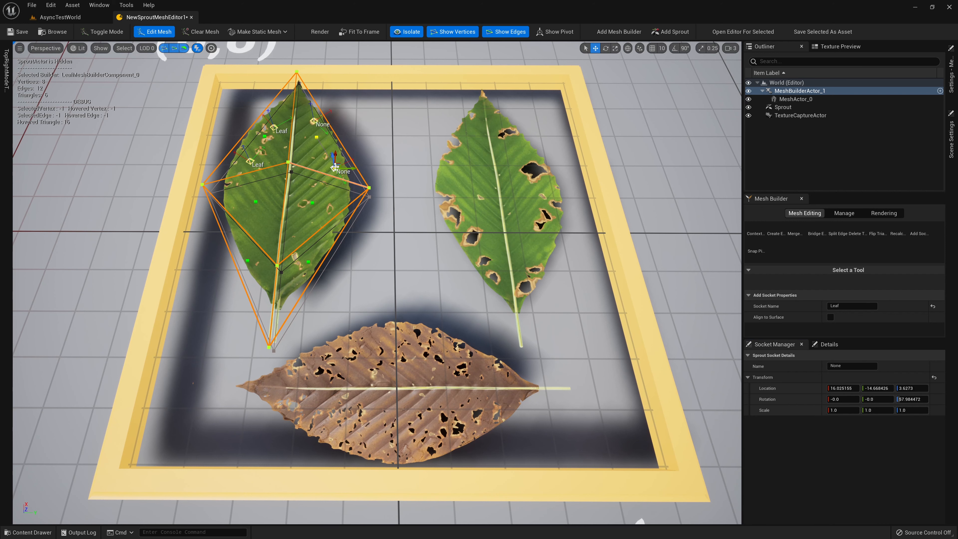
pyautogui.click(855, 365)
pyautogui.write('Leaf')
pyautogui.press('Return')
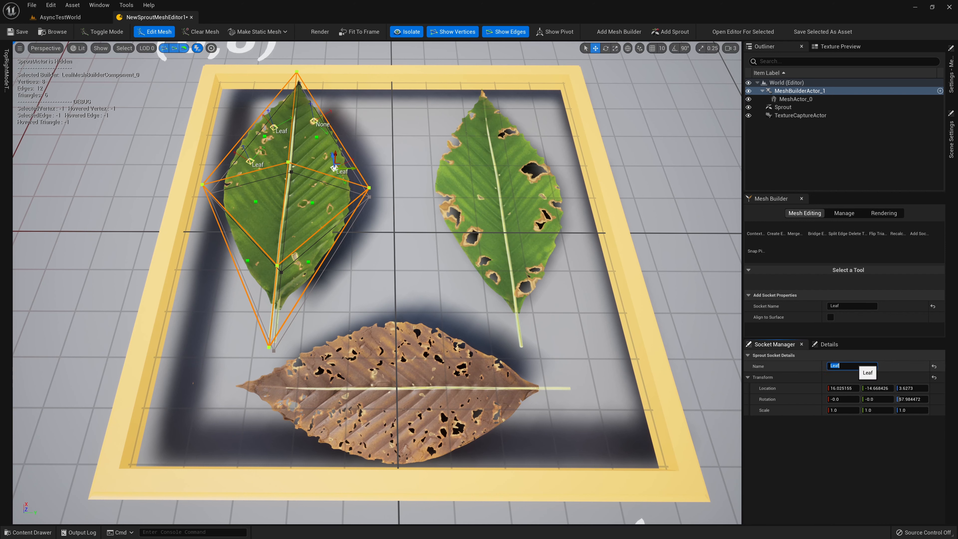
pyautogui.moveTo(840, 388); pyautogui.dragTo(844, 388)
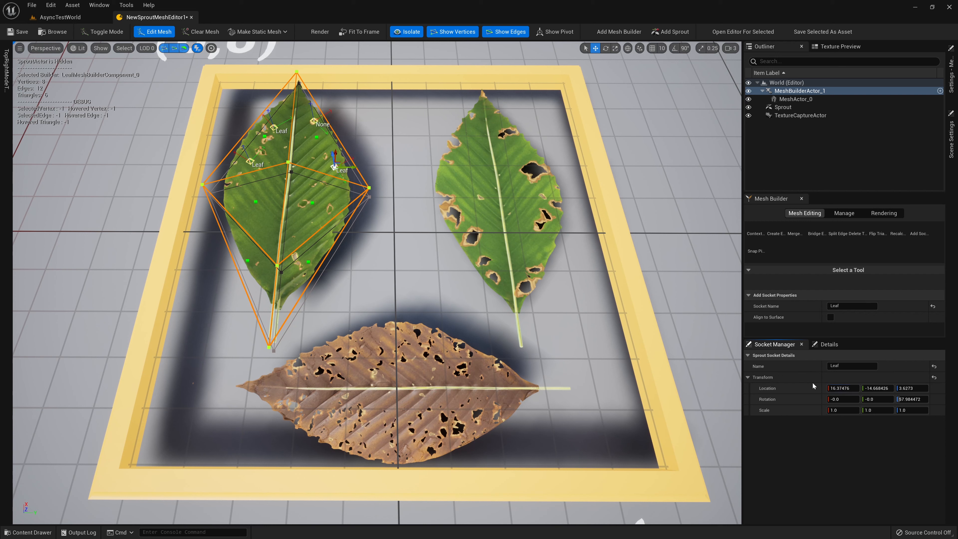
# Step: Select both sockets on the unnamed socket's half of the leaf, rename them Branch, and adjust their shared X location
pyautogui.keyDown('ctrl'); pyautogui.keyDown('alt'); pyautogui.moveTo(303, 108); pyautogui.dragTo(374, 190); pyautogui.keyUp('alt'); pyautogui.keyUp('ctrl')
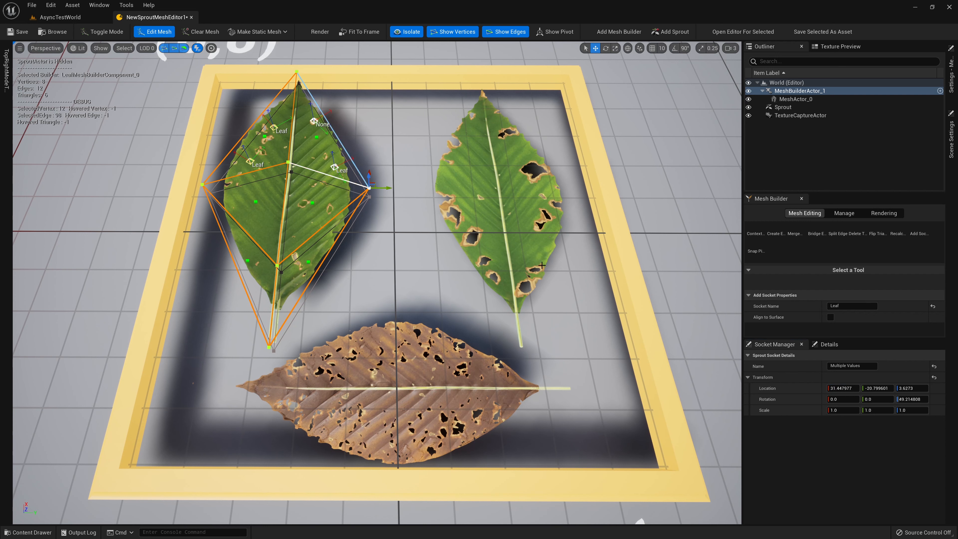
pyautogui.click(853, 366)
pyautogui.write('Branch')
pyautogui.press('Return')
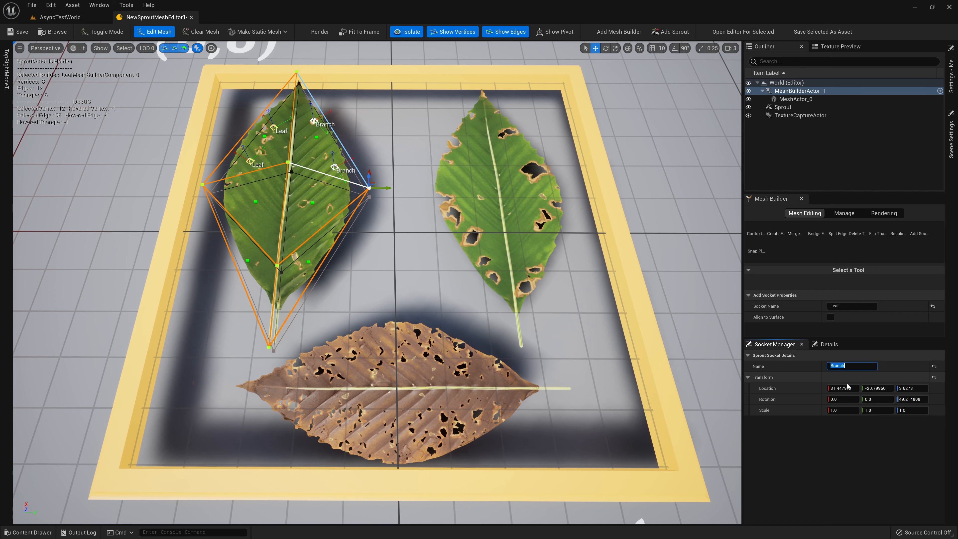
pyautogui.moveTo(843, 388); pyautogui.dragTo(860, 388)
pyautogui.moveTo(841, 388); pyautogui.dragTo(845, 388)
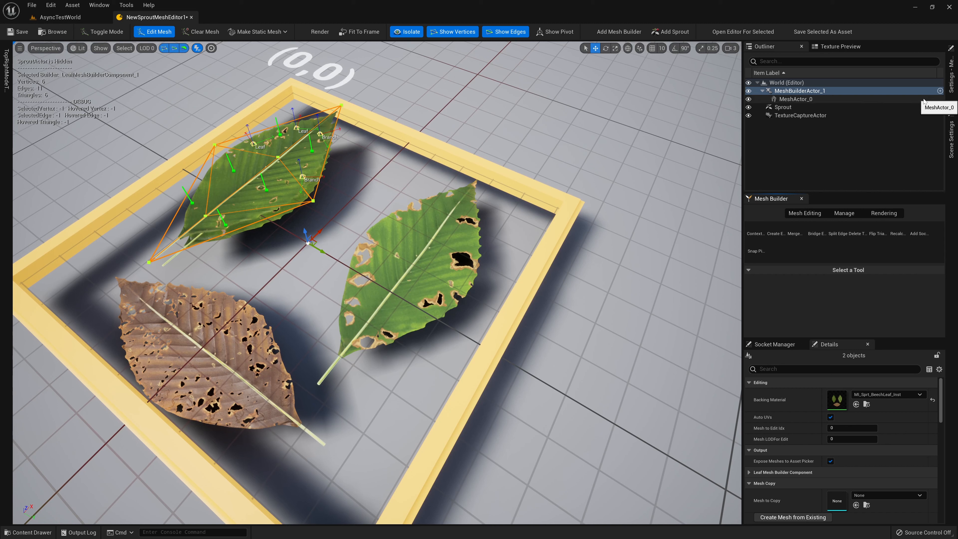
# Step: Add a second mesh to the mesh builder and outline the green leaf with large holes using four vertices
pyautogui.click(939, 91)
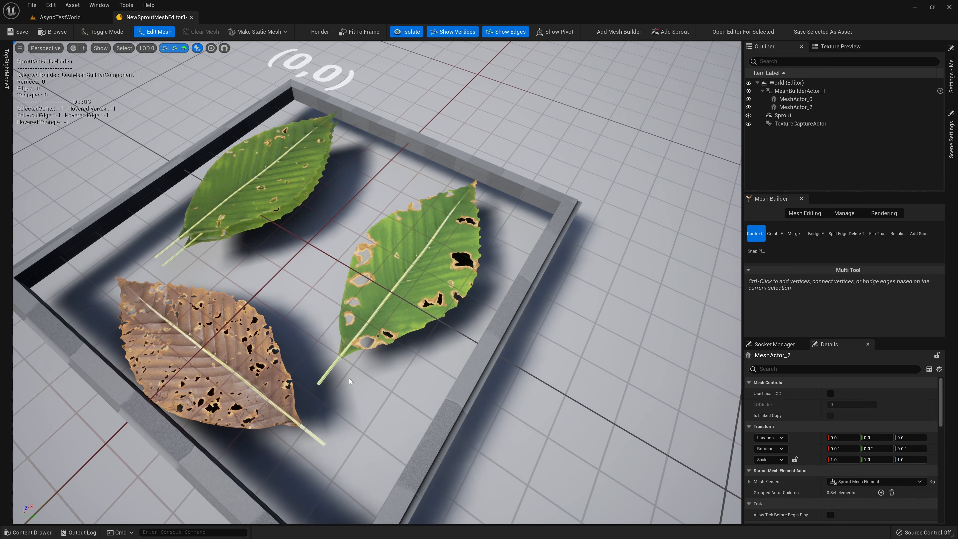
pyautogui.keyDown('ctrl'); pyautogui.click(312, 393); pyautogui.keyUp('ctrl')
pyautogui.keyDown('ctrl'); pyautogui.click(492, 320); pyautogui.keyUp('ctrl')
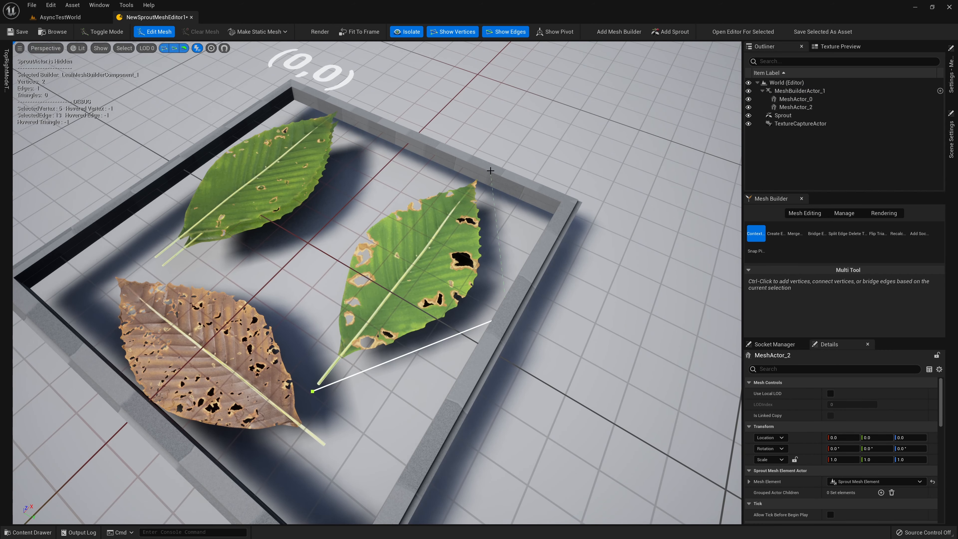
pyautogui.keyDown('ctrl'); pyautogui.click(488, 161); pyautogui.keyUp('ctrl')
pyautogui.keyDown('ctrl'); pyautogui.click(287, 239); pyautogui.keyUp('ctrl')
pyautogui.keyDown('ctrl'); pyautogui.click(337, 381); pyautogui.keyUp('ctrl')
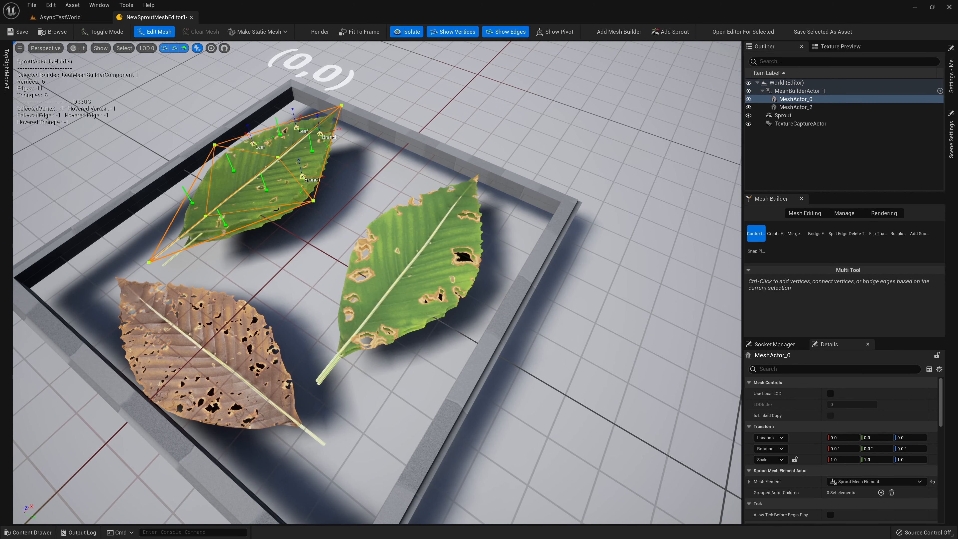
# Step: Rename the new mesh MeshActor_2 as Leaf_01 and the original MeshActor_0 as Leaf_00
pyautogui.click(817, 108)
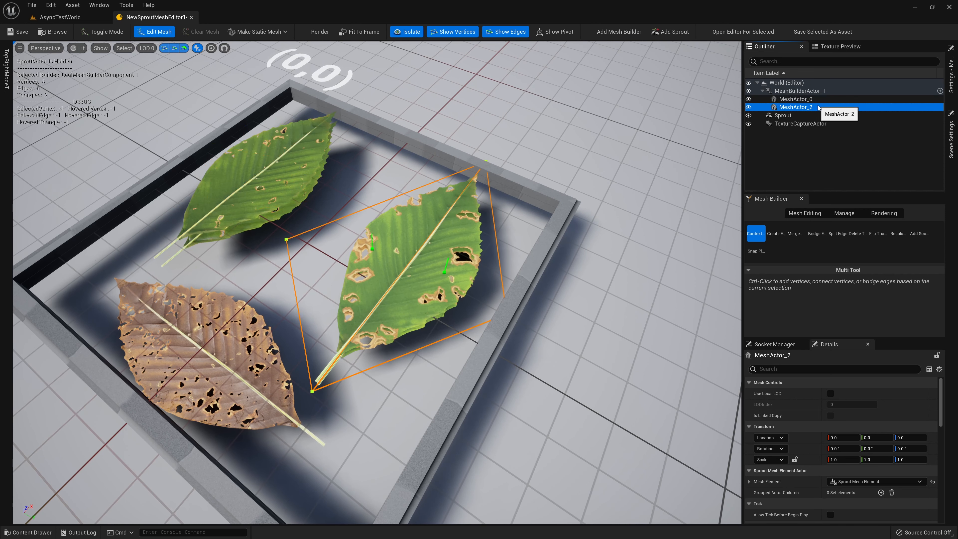
pyautogui.click(798, 108)
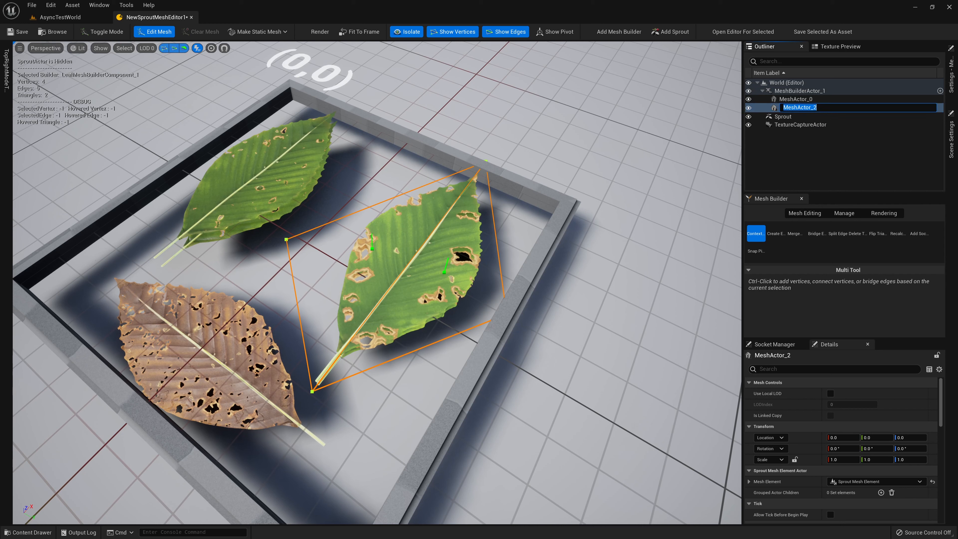
pyautogui.write('Leaf_01')
pyautogui.press('Return')
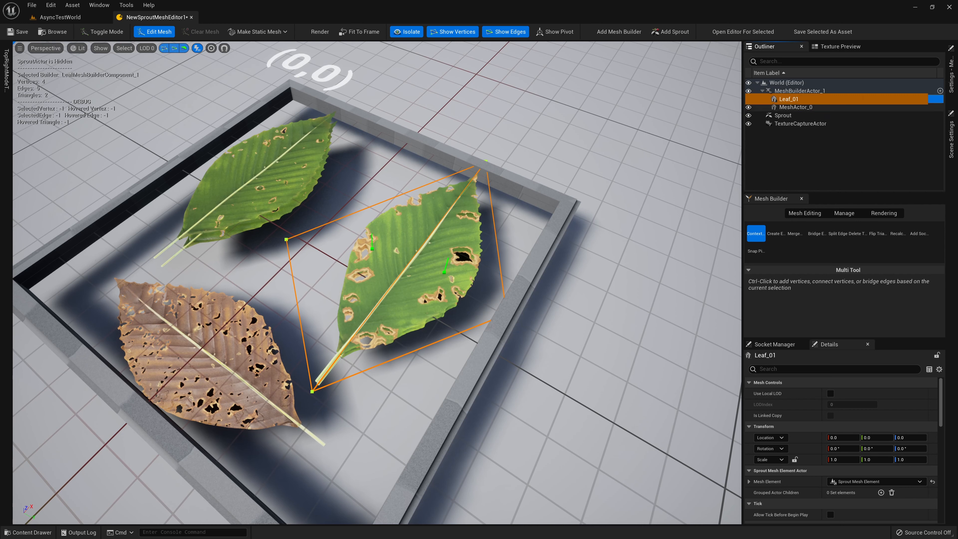
pyautogui.click(797, 107)
pyautogui.click(798, 107)
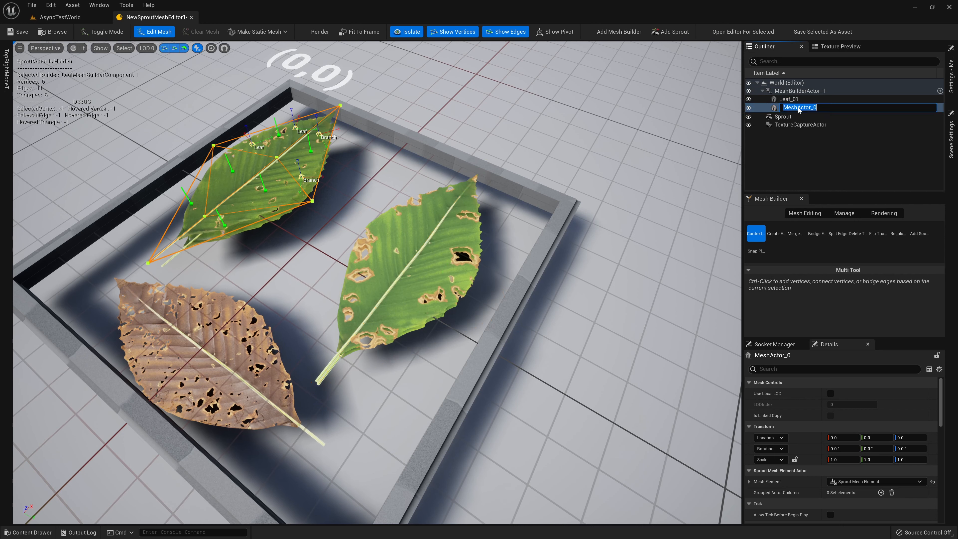
pyautogui.press('Return')
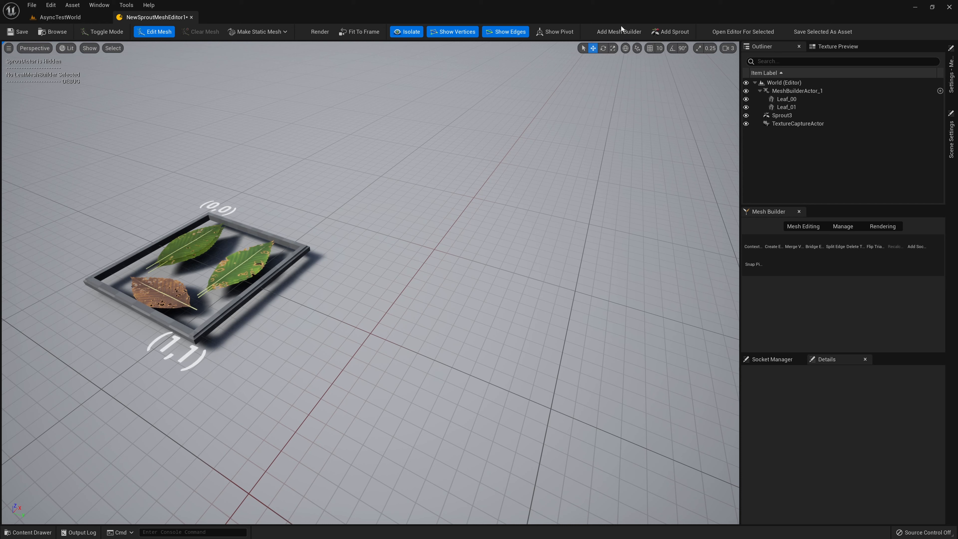
# Step: Add a second mesh builder to the scene and turn off Isolate
pyautogui.click(621, 32)
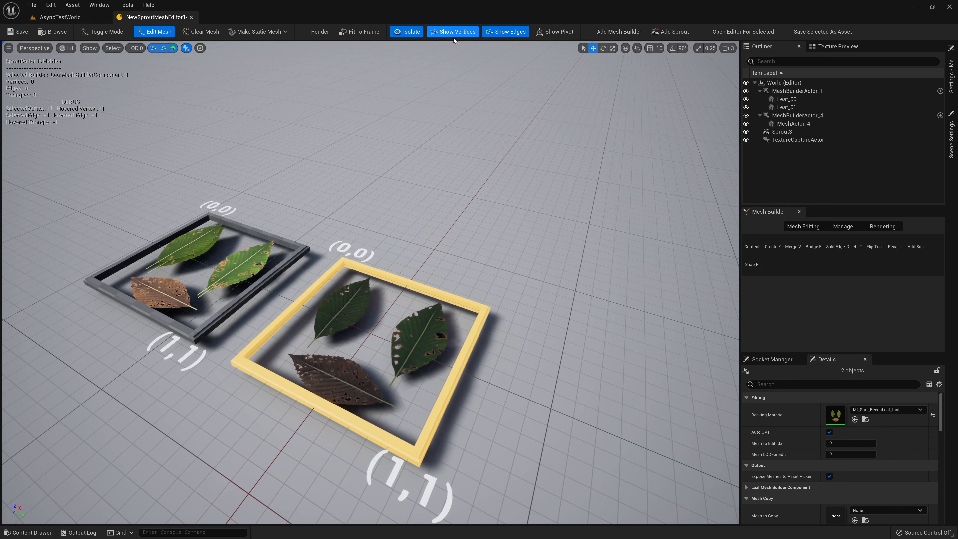
pyautogui.click(410, 37)
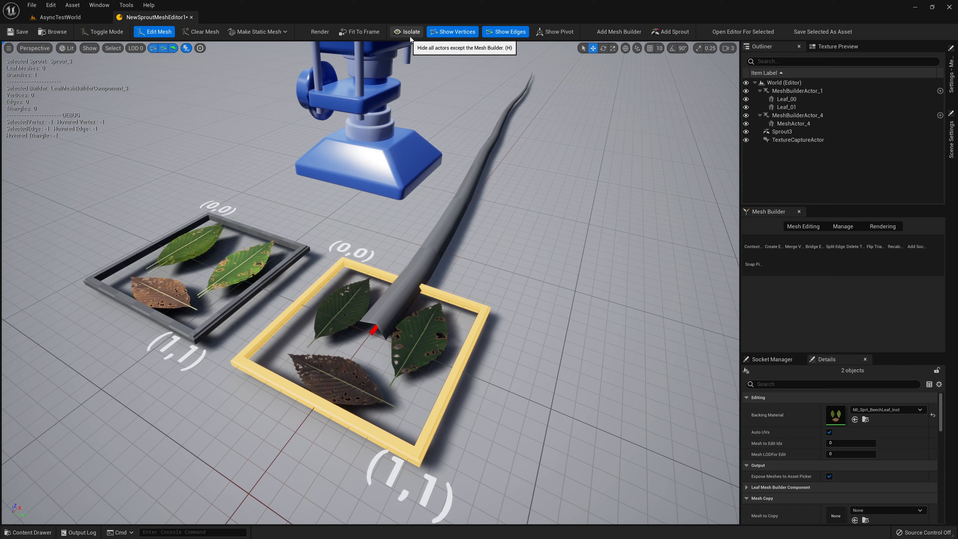
# Step: Show the texture preview and move the Sprout3 branch back toward the brown leaf in the new builder frame
pyautogui.click(834, 50)
pyautogui.click(353, 338)
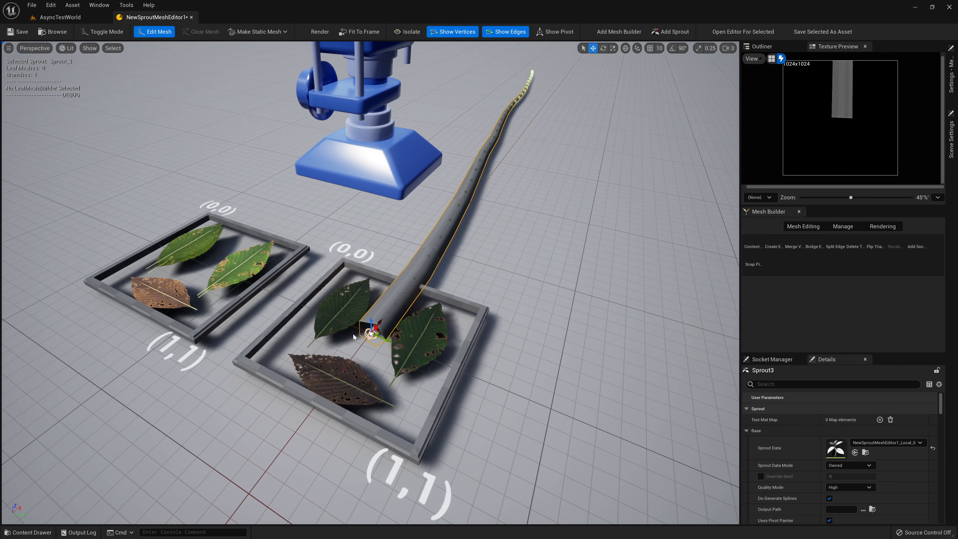
pyautogui.moveTo(373, 330); pyautogui.dragTo(345, 376)
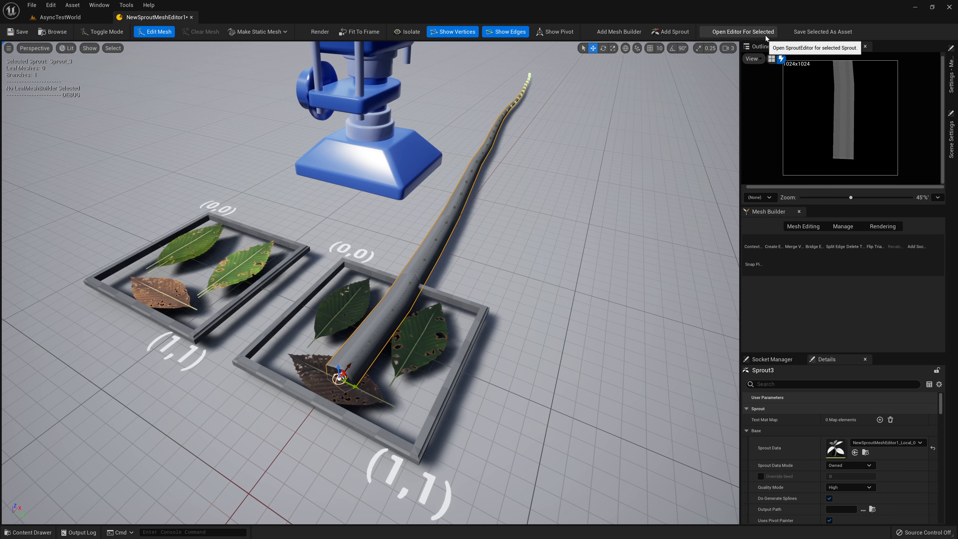
# Step: Switch to Sprout Edit mode with its Tools set shown, and open the Sprout Stack for Sprout3
pyautogui.click(94, 34)
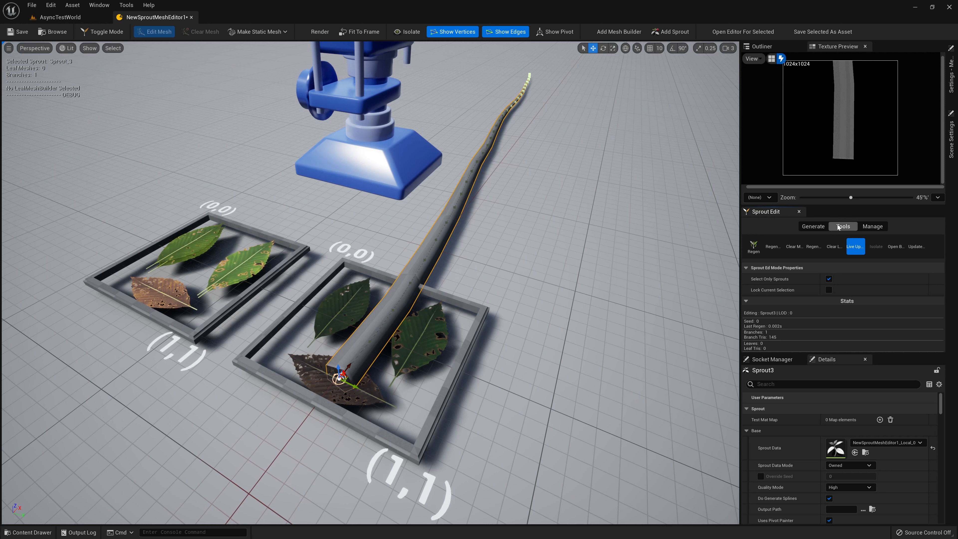
pyautogui.click(855, 226)
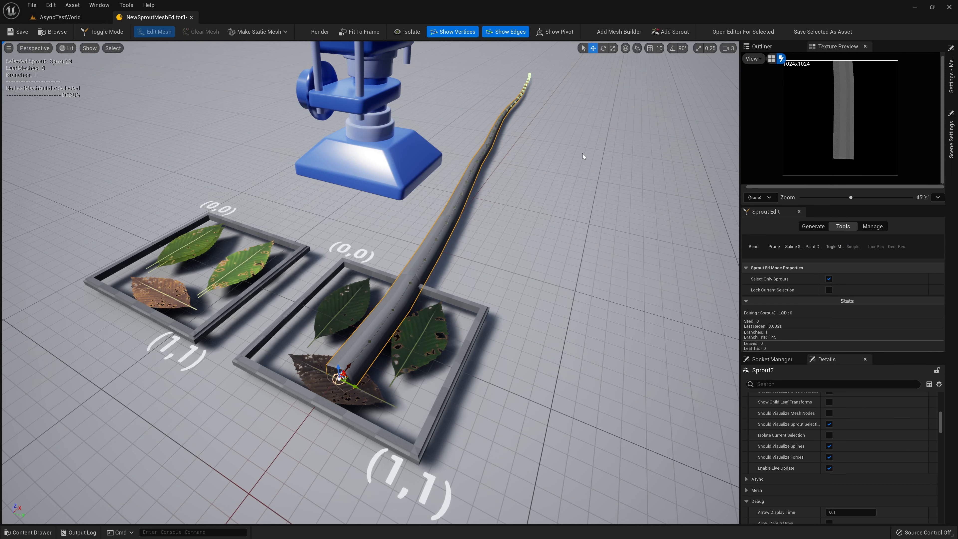
pyautogui.click(99, 5)
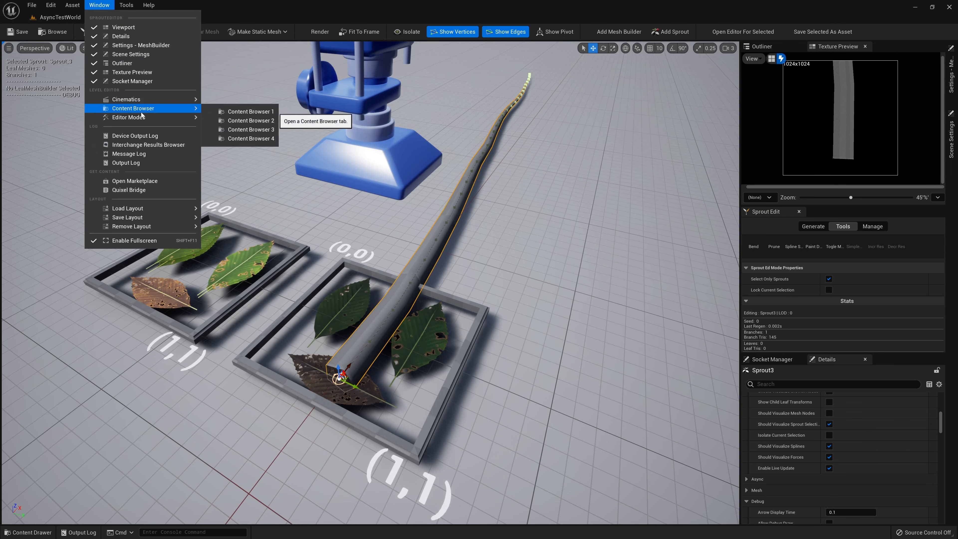
pyautogui.moveTo(143, 120)
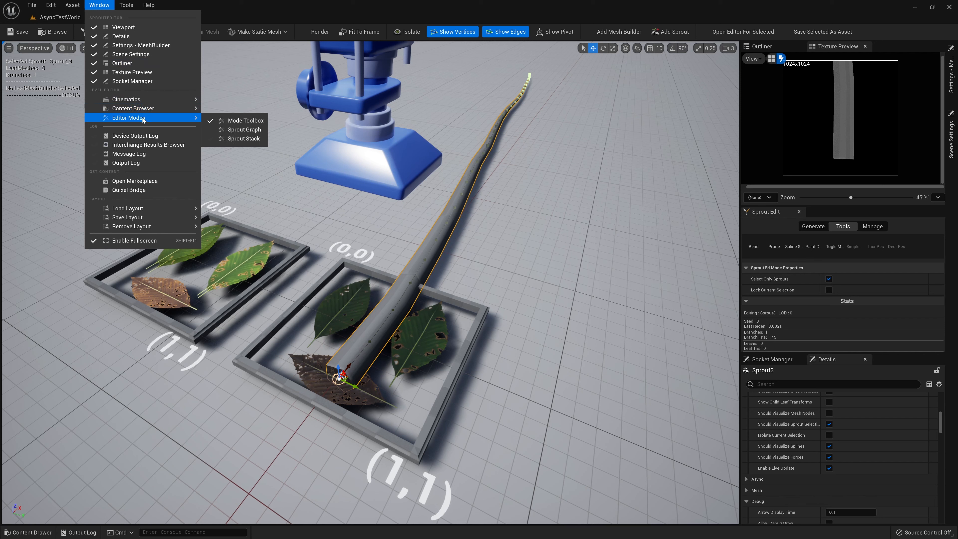
pyautogui.click(243, 140)
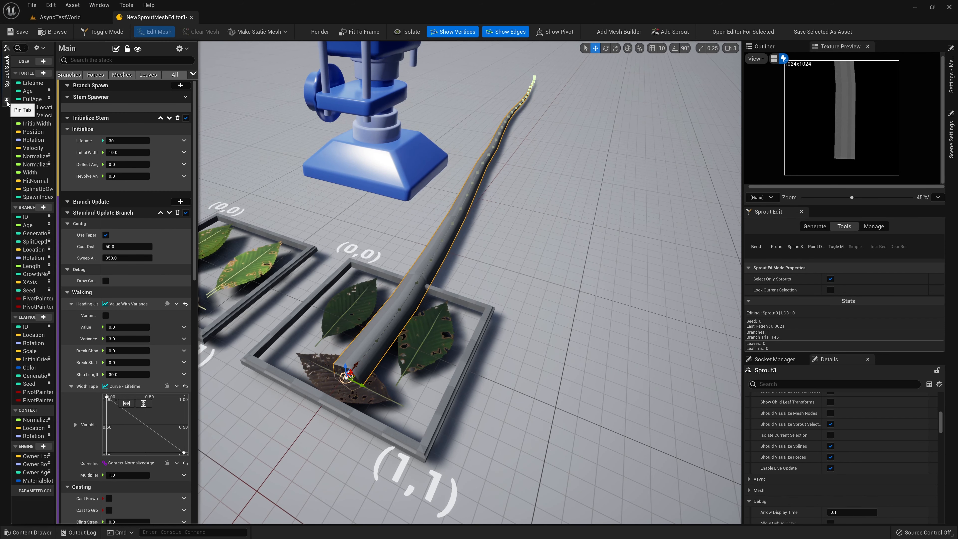
# Step: Reshape the Sprout3 stem with Step Length about 2.52, heading jitter Variance about 16.5 and Initial Width about 3.12
pyautogui.moveTo(130, 374); pyautogui.dragTo(124, 377)
pyautogui.moveTo(125, 339); pyautogui.dragTo(145, 339)
pyautogui.moveTo(132, 153); pyautogui.dragTo(129, 153)
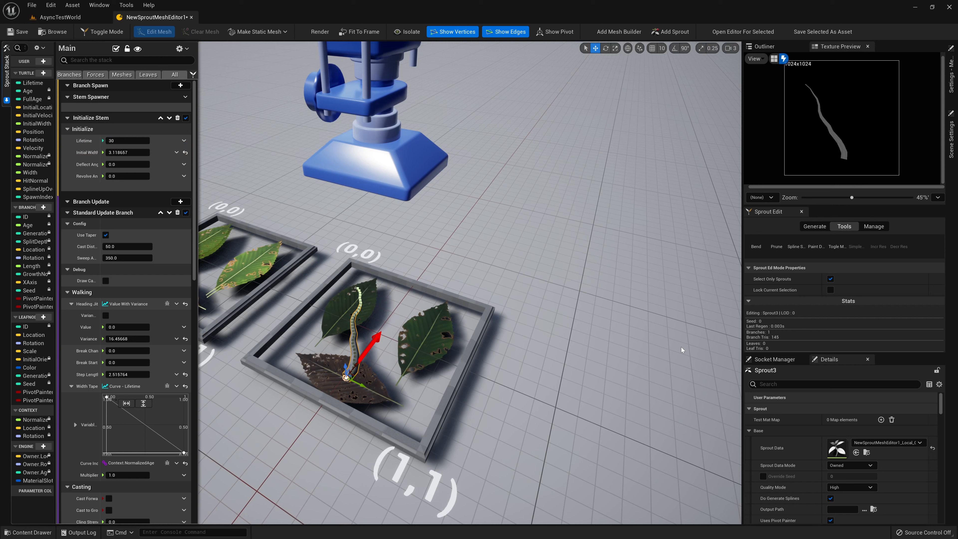
# Step: Set the Sprout Data of Sprout3 to the Sprt_BeechTemplate asset
pyautogui.click(883, 444)
pyautogui.write('beechtemp')
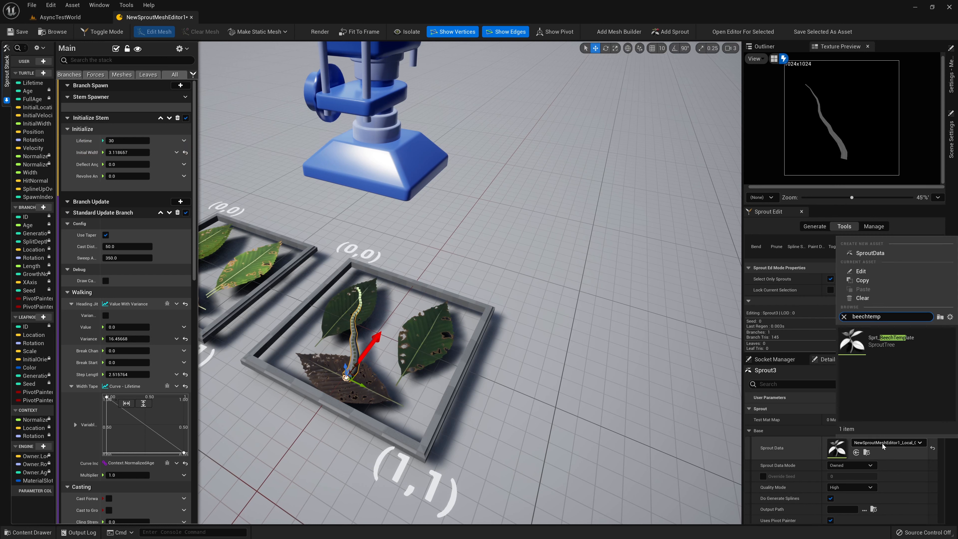
pyautogui.press('Return')
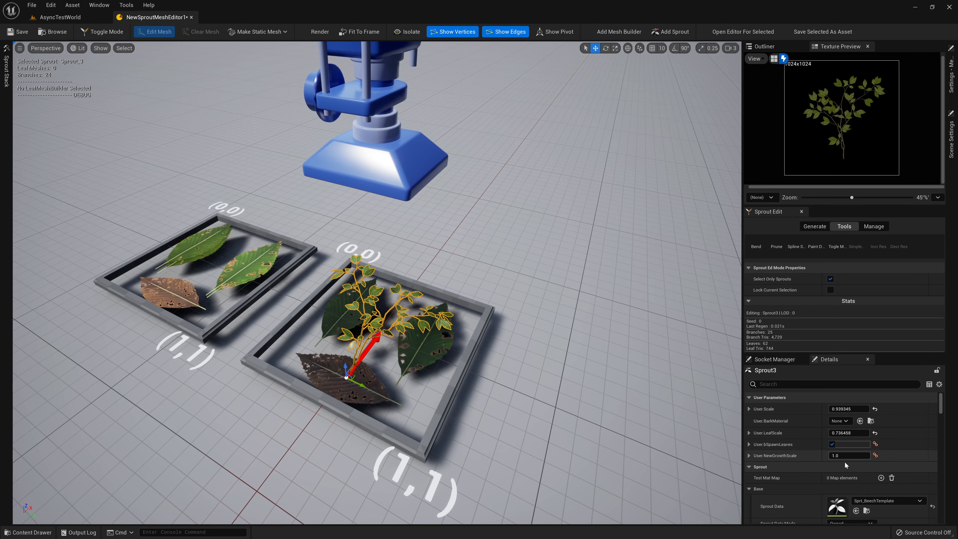
# Step: Set the beech sprout's User Scale to about 0.81 and LeafScale to about 0.82, and toggle its leaf spawning off and on
pyautogui.moveTo(844, 409); pyautogui.dragTo(856, 434)
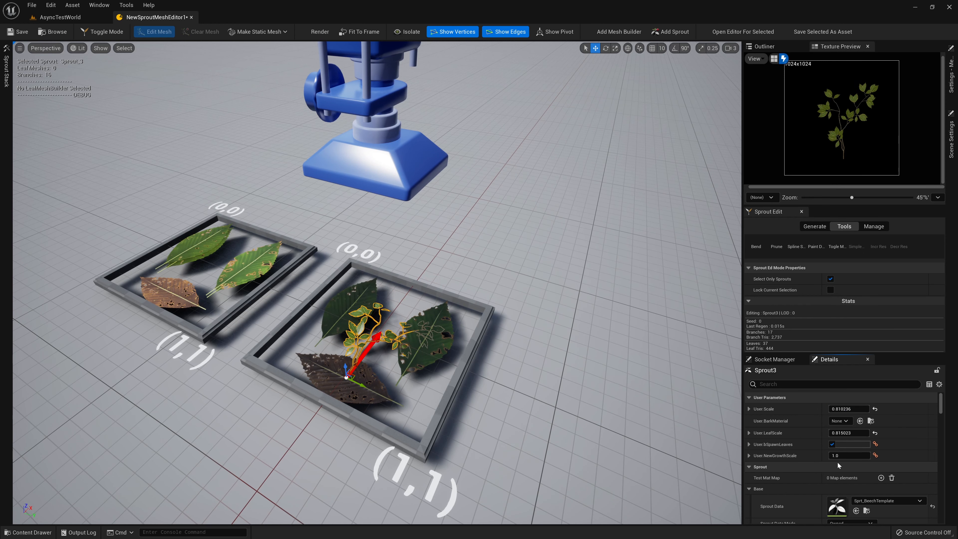
pyautogui.click(833, 445)
pyautogui.click(832, 444)
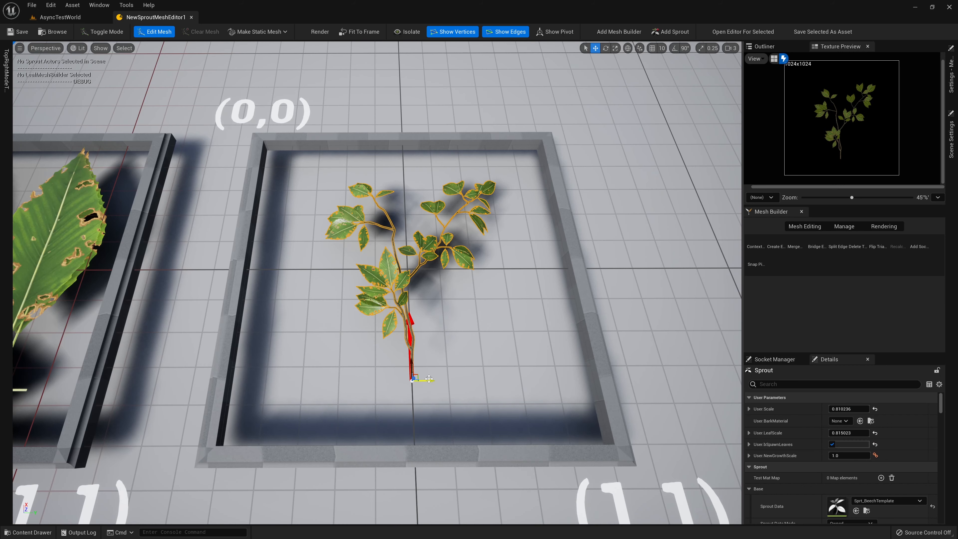
# Step: Duplicate the beech sprout beside the original, reduce the copy's User Scale, and move it toward the frame's far edge
pyautogui.moveTo(430, 381); pyautogui.dragTo(537, 380)
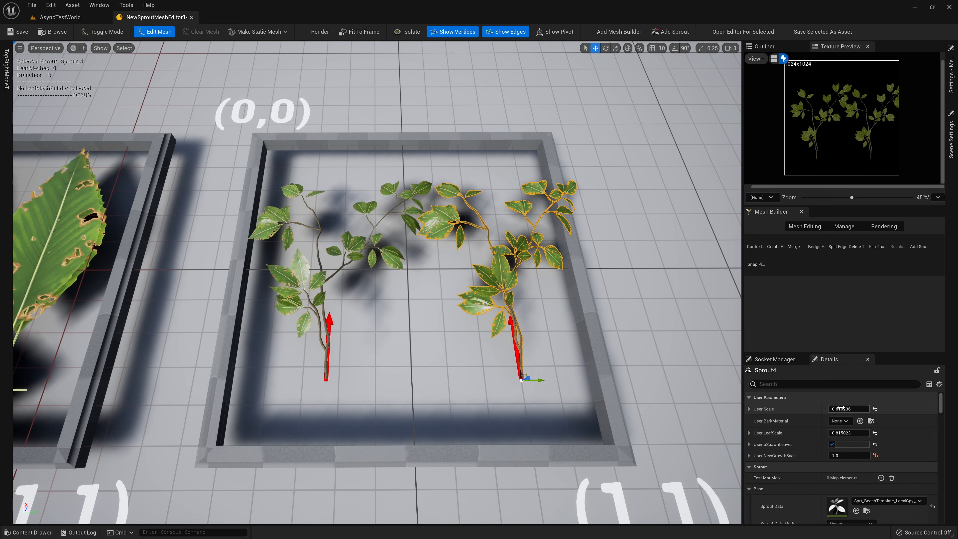
pyautogui.moveTo(842, 408)
pyautogui.mouseDown()
pyautogui.moveTo(824, 409)
pyautogui.moveTo(840, 409)
pyautogui.mouseUp()
pyautogui.moveTo(521, 360); pyautogui.dragTo(498, 236)
# Step: Duplicate the small sprout toward the frame's near edge, turn off its leaf spawning and reduce its User Scale
pyautogui.keyDown('alt'); pyautogui.moveTo(499, 236); pyautogui.dragTo(524, 402); pyautogui.keyUp('alt')
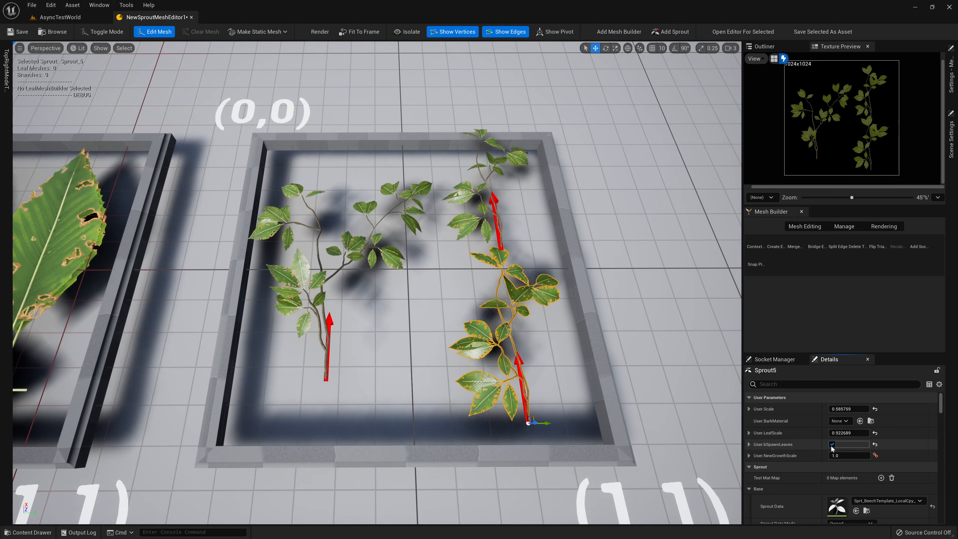
pyautogui.click(832, 444)
pyautogui.moveTo(842, 408); pyautogui.dragTo(835, 409)
# Step: Duplicate the bare twig on both sides with User Scale about 0.38 and NewGrowthScale about 1.42, enabling leaves on the right-hand copy
pyautogui.keyDown('alt'); pyautogui.moveTo(547, 423); pyautogui.dragTo(445, 424); pyautogui.keyUp('alt')
pyautogui.moveTo(842, 409); pyautogui.dragTo(835, 409)
pyautogui.moveTo(842, 455); pyautogui.dragTo(855, 456)
pyautogui.keyDown('alt'); pyautogui.moveTo(445, 424); pyautogui.dragTo(647, 433); pyautogui.keyUp('alt')
pyautogui.click(833, 444)
# Step: Enlarge the second builder frame and move the rightmost leafy sprout into its near right corner
pyautogui.click(619, 434)
pyautogui.moveTo(412, 269); pyautogui.dragTo(447, 250)
pyautogui.click(581, 351)
pyautogui.moveTo(628, 422); pyautogui.dragTo(670, 404)
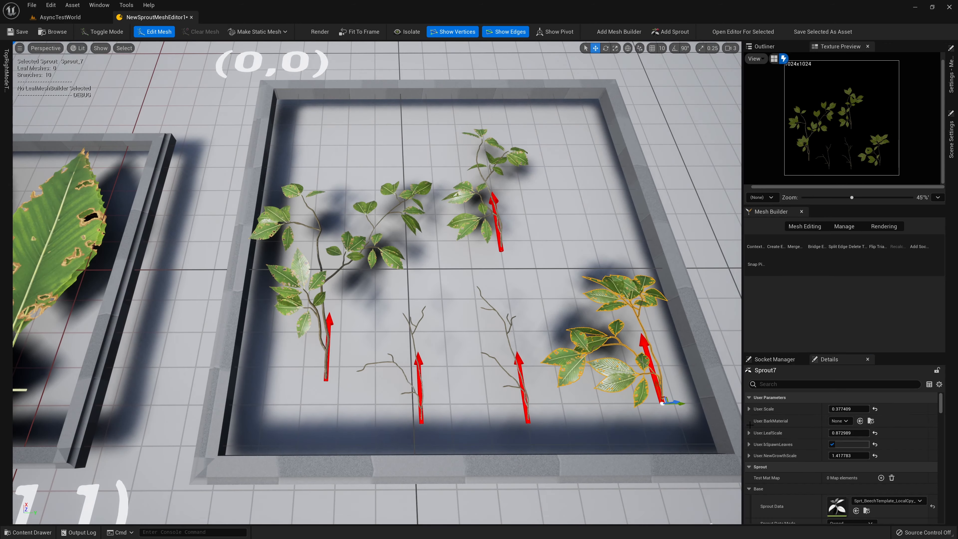
# Step: Increase the corner sprout's NewGrowthScale, reduce its User Scale, and select the leafy sprout near the frame's far edge
pyautogui.moveTo(843, 455); pyautogui.dragTo(855, 456)
pyautogui.moveTo(842, 409); pyautogui.dragTo(836, 409)
pyautogui.click(502, 174)
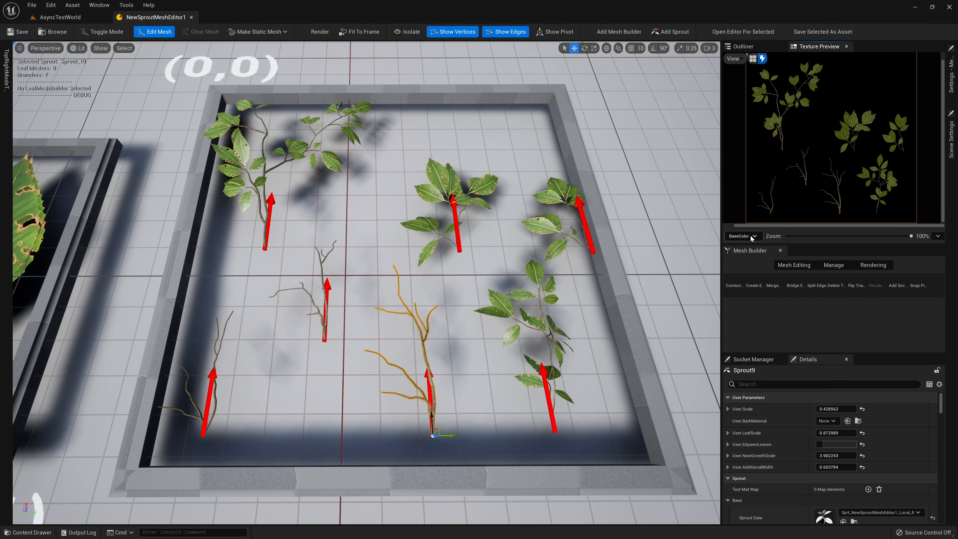
# Step: Preview the scene's Normal, Roughness, LeafMask, Mask and Height channels in the texture preview
pyautogui.click(751, 237)
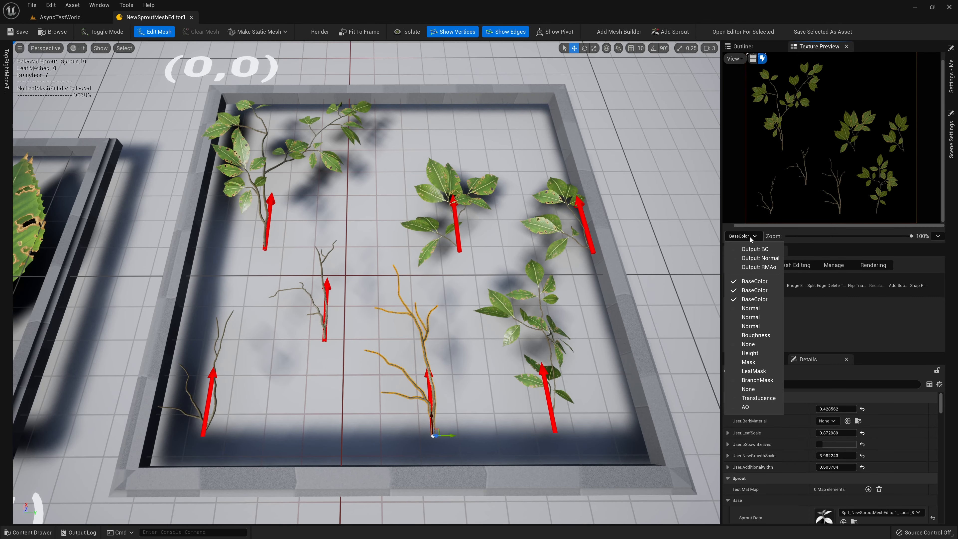
pyautogui.click(751, 308)
pyautogui.click(755, 336)
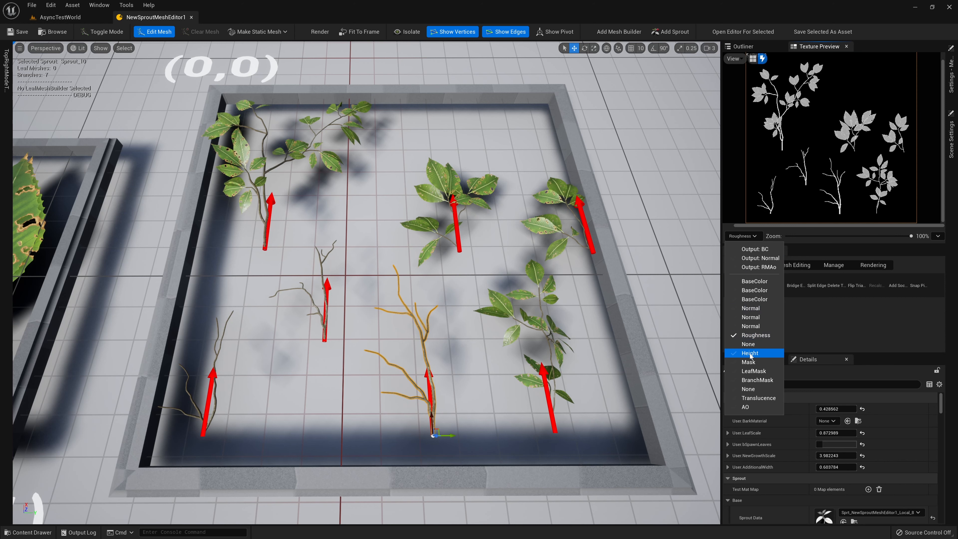
pyautogui.click(753, 371)
pyautogui.click(750, 363)
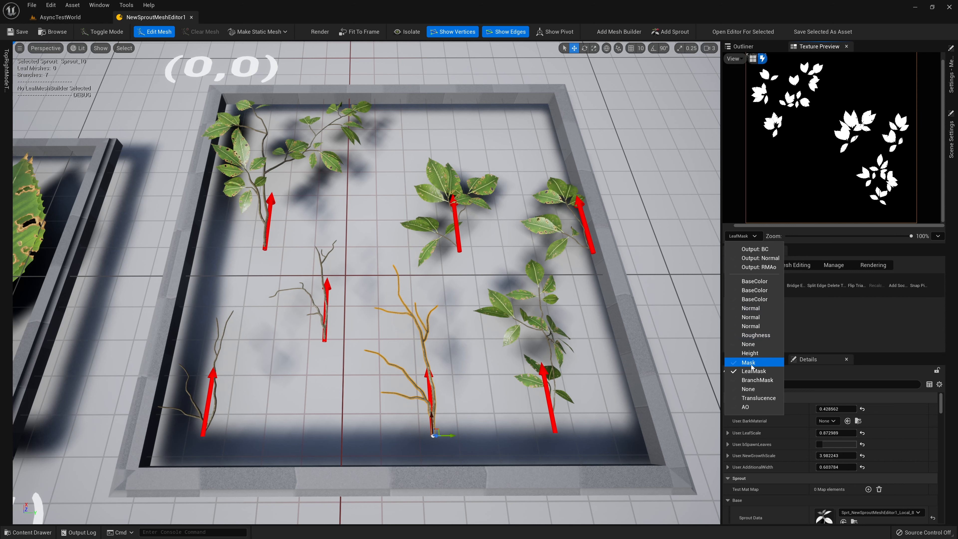
pyautogui.click(753, 354)
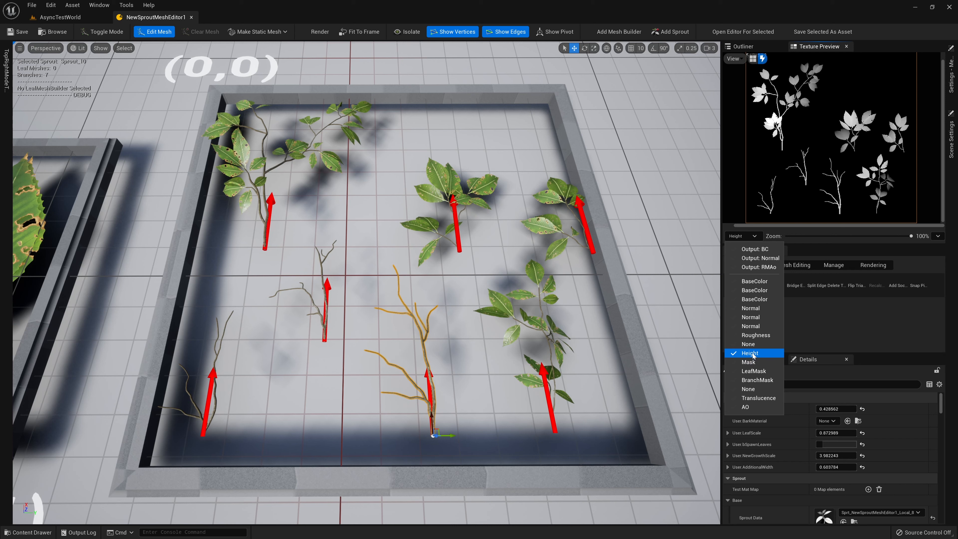
# Step: Preview the packed BC, Normal and RMAo output textures
pyautogui.click(764, 250)
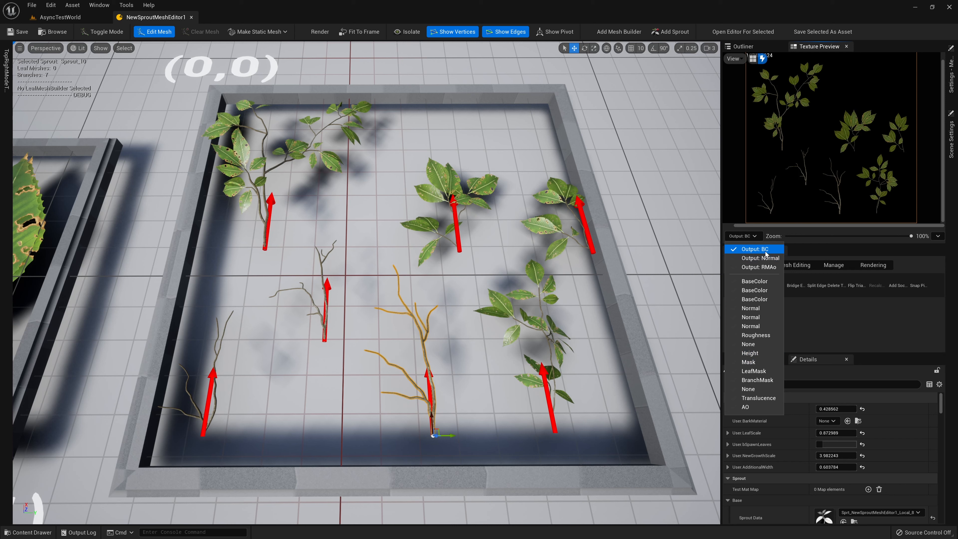
pyautogui.click(764, 259)
pyautogui.click(763, 268)
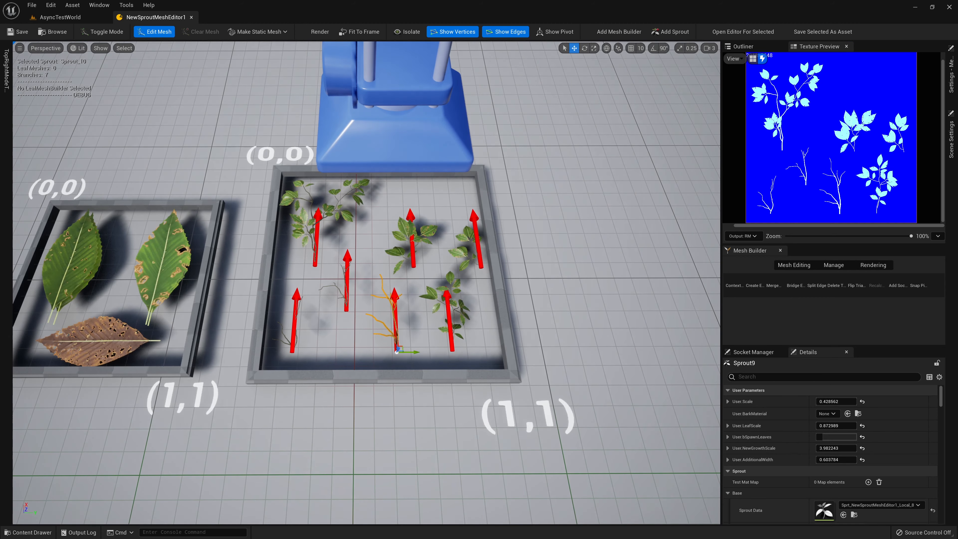
# Step: Select the texture capture device above the frame and expand the RMAo entry in its Textures To Bake settings
pyautogui.click(430, 139)
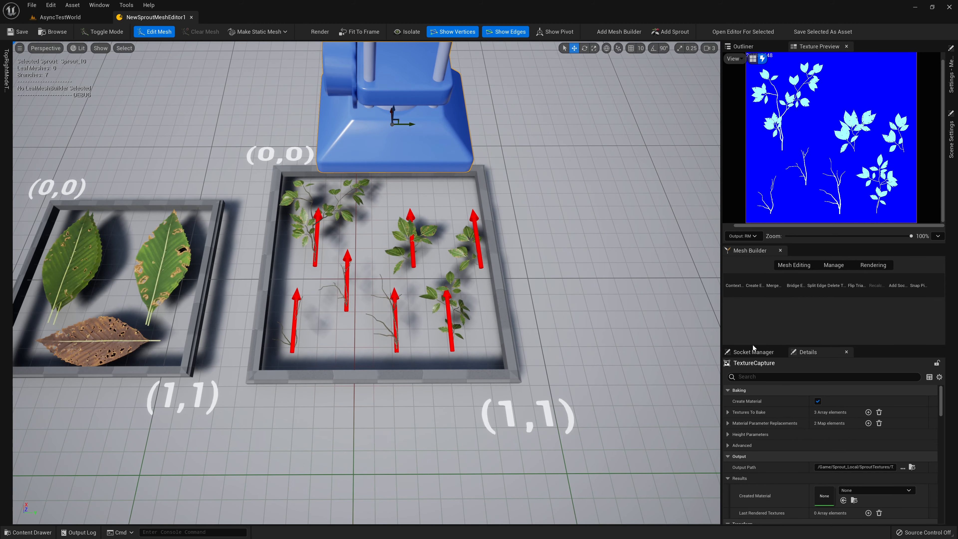
pyautogui.moveTo(753, 346); pyautogui.dragTo(754, 331)
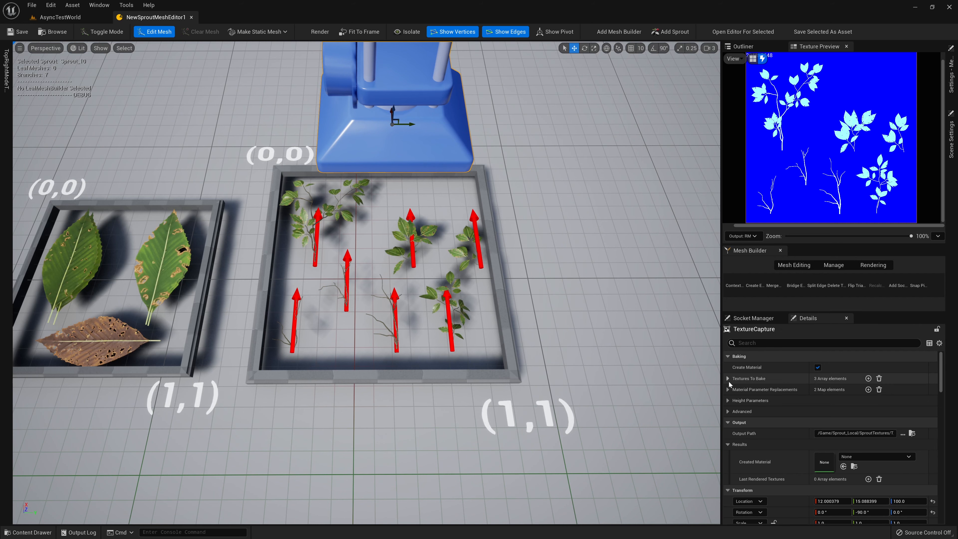
pyautogui.click(729, 379)
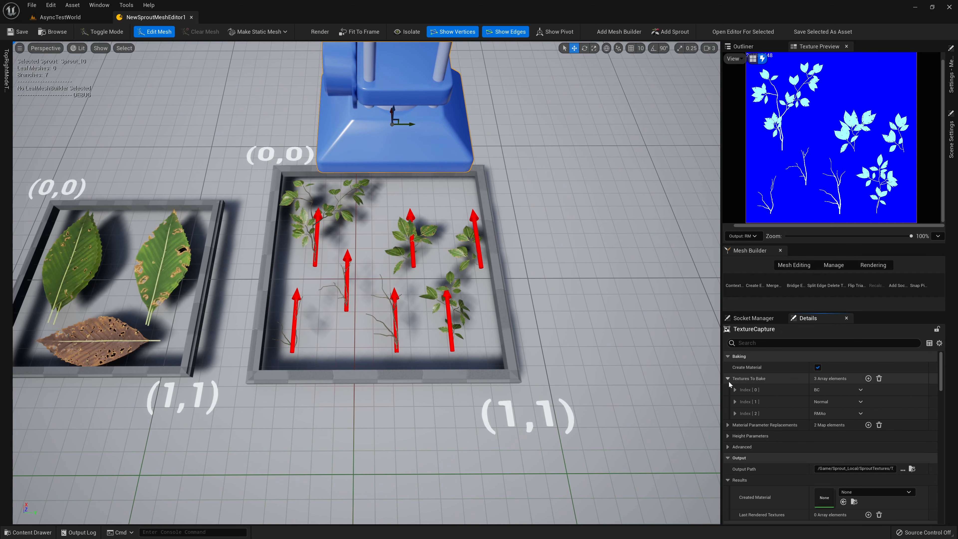
pyautogui.click(733, 413)
pyautogui.scroll(-1, 739, 410)
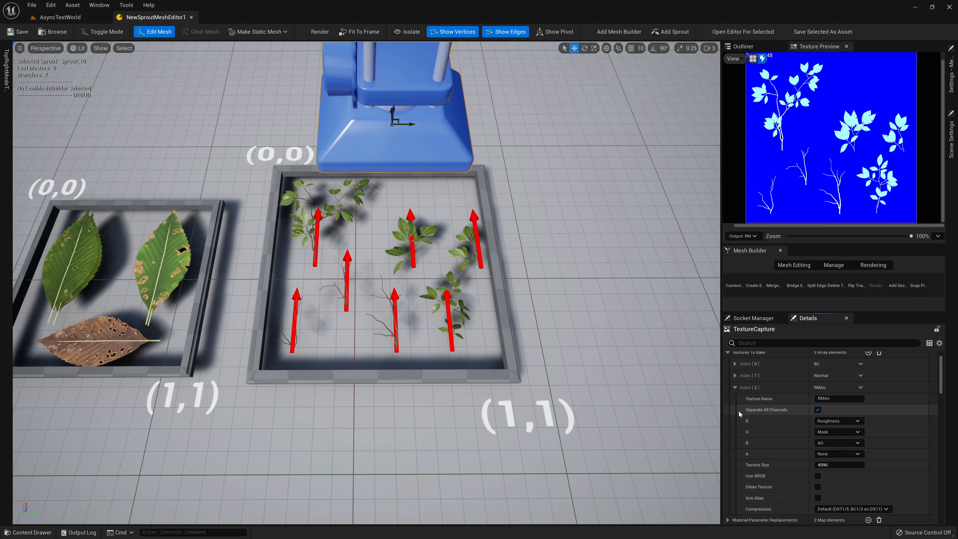
# Step: Set the RMAo texture's G channel to Height and its B channel to Leaf Mask
pyautogui.click(848, 433)
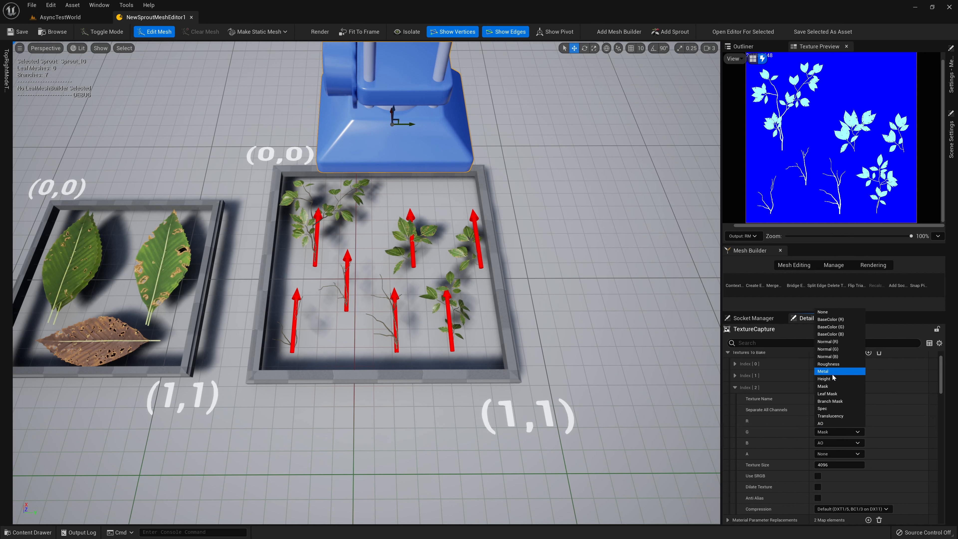
pyautogui.click(832, 379)
pyautogui.click(845, 443)
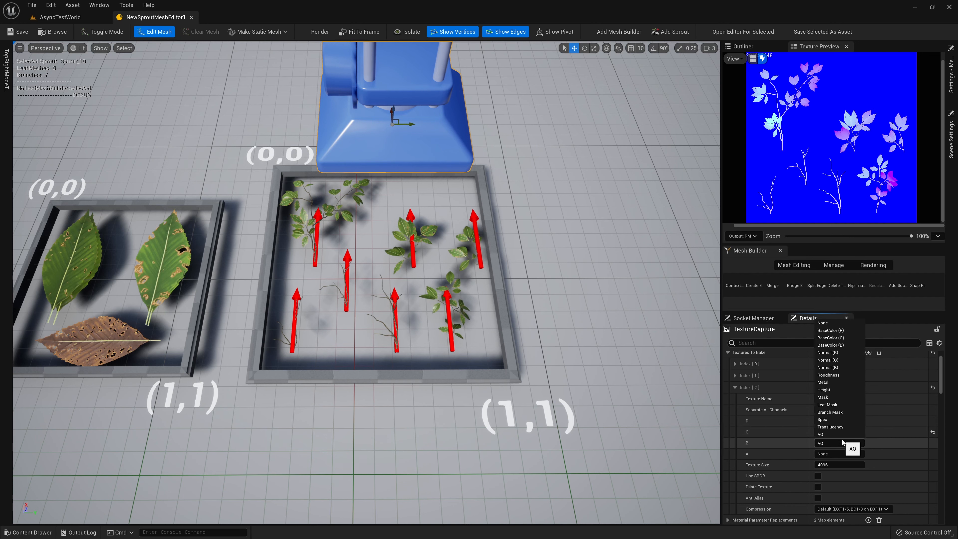
pyautogui.click(827, 405)
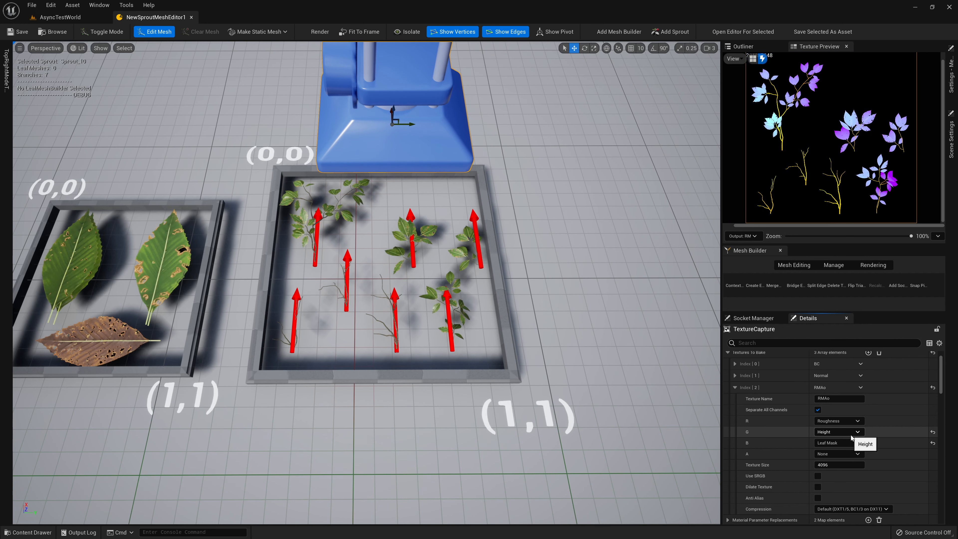
# Step: Set the RMAo texture's G channel to Mask and its B channel to Height
pyautogui.click(850, 434)
pyautogui.click(823, 386)
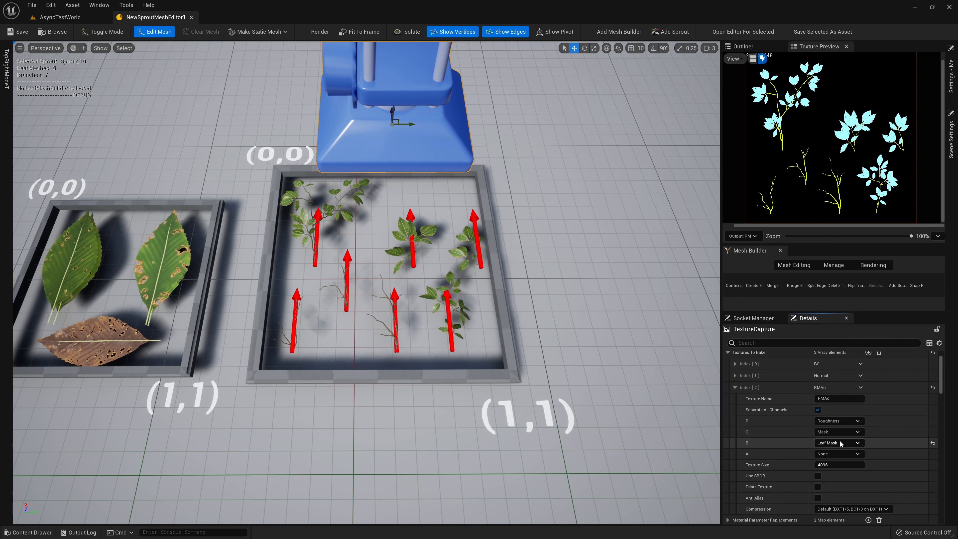
pyautogui.click(840, 443)
pyautogui.click(826, 390)
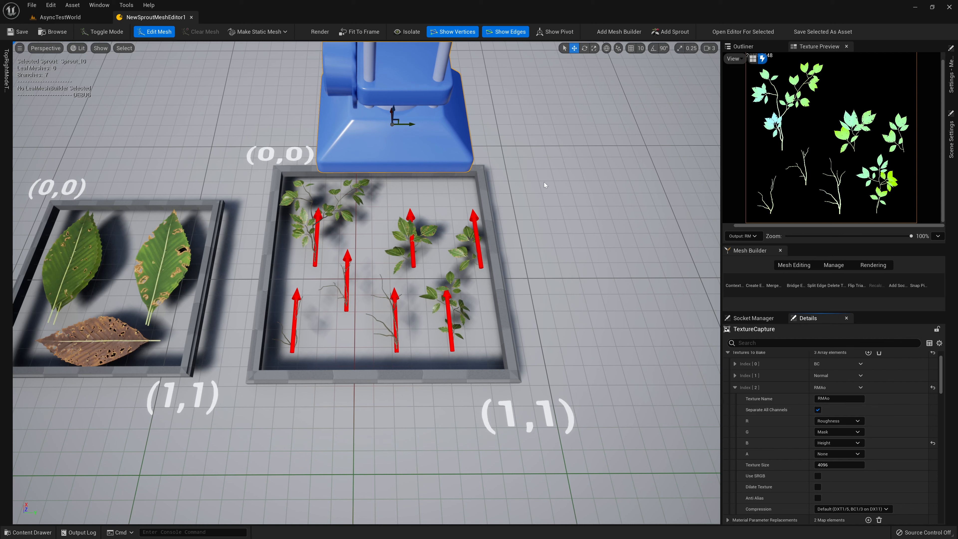
# Step: Render the scene's maps and save them in the Demo folder under the name T_Beech
pyautogui.click(327, 35)
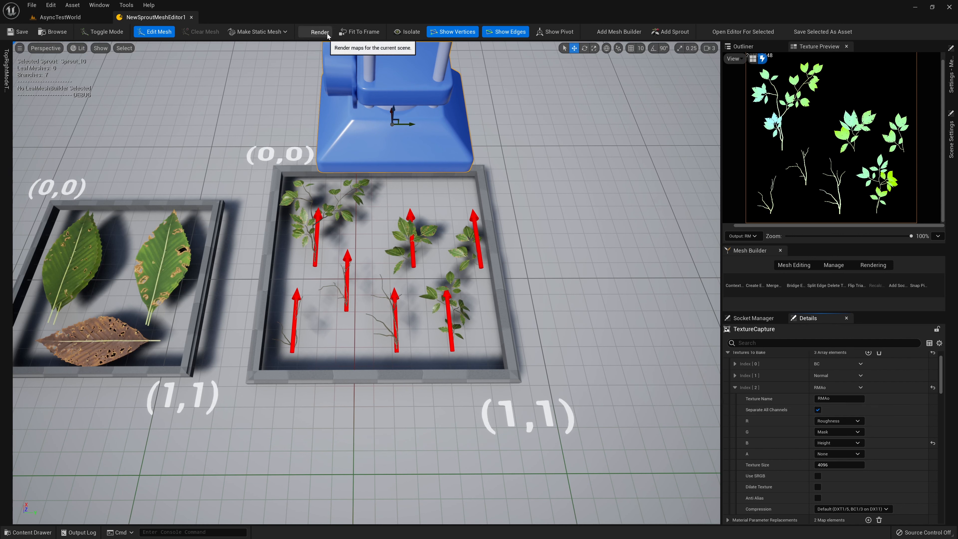
pyautogui.doubleClick(529, 185)
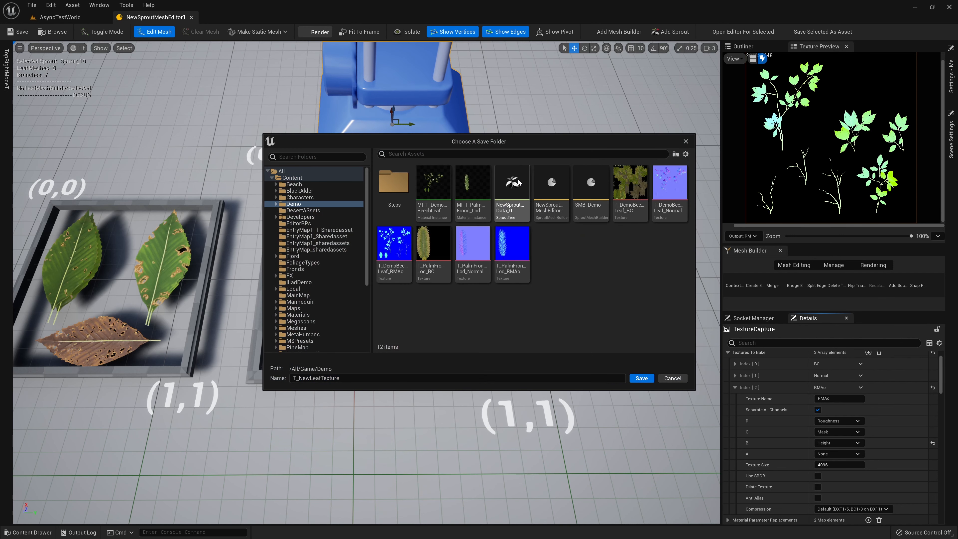
pyautogui.moveTo(341, 378); pyautogui.dragTo(299, 378)
pyautogui.write('Beevh')
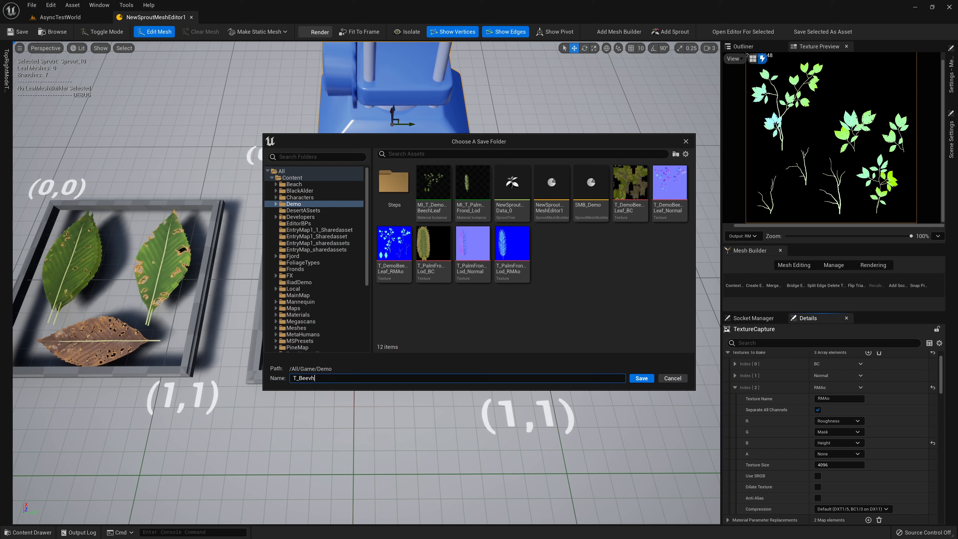
pyautogui.press('Return')
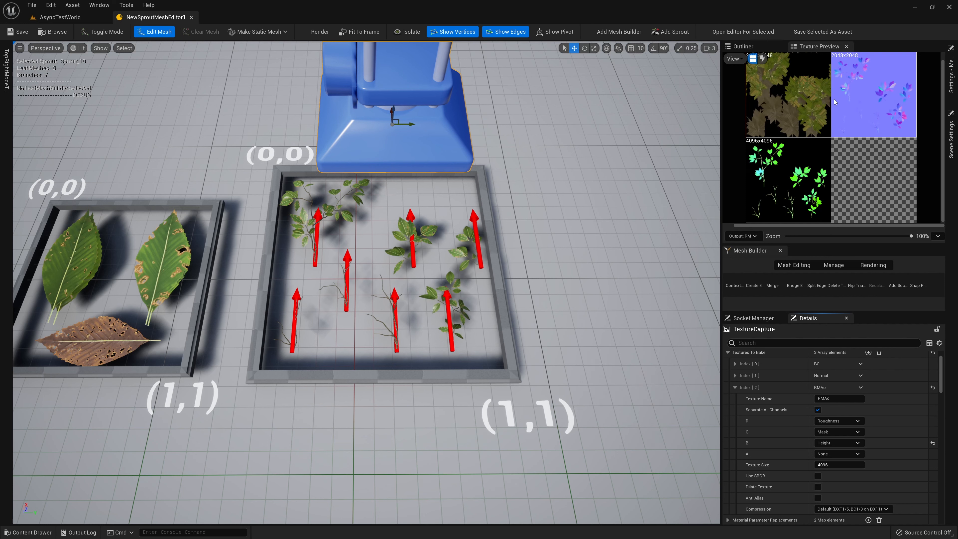
# Step: Examine the created material and rendered textures in the capture results, enlarging the RMAo and base color maps in the preview
pyautogui.click(728, 353)
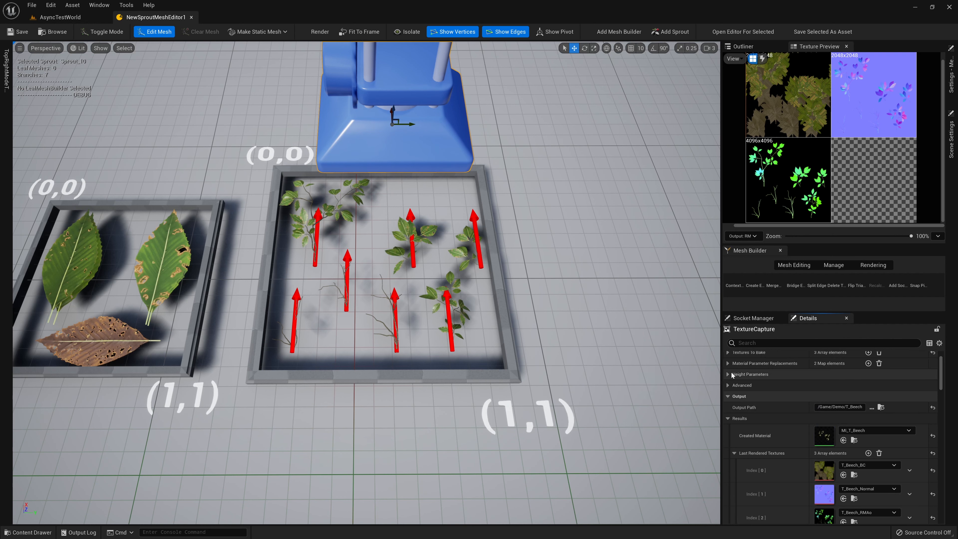
pyautogui.scroll(-3, 735, 417)
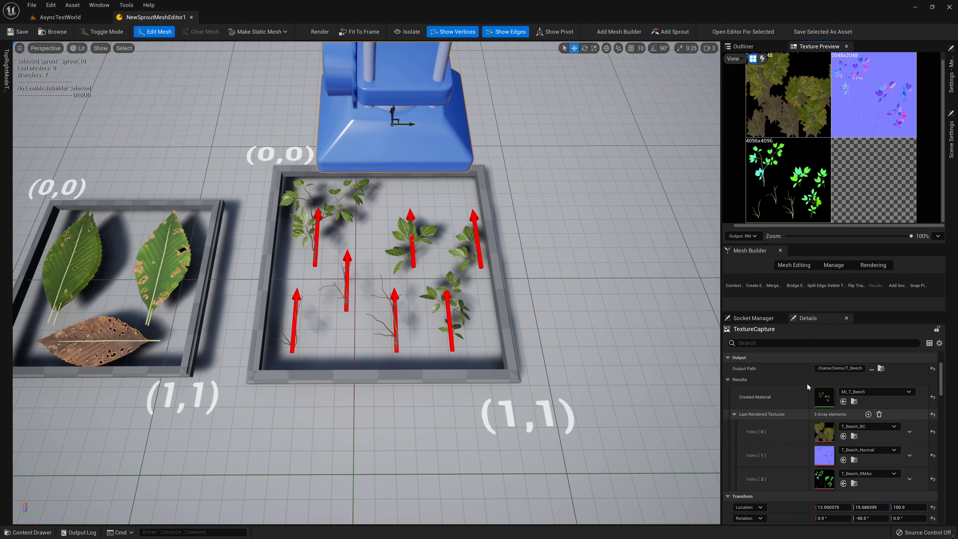
pyautogui.click(827, 169)
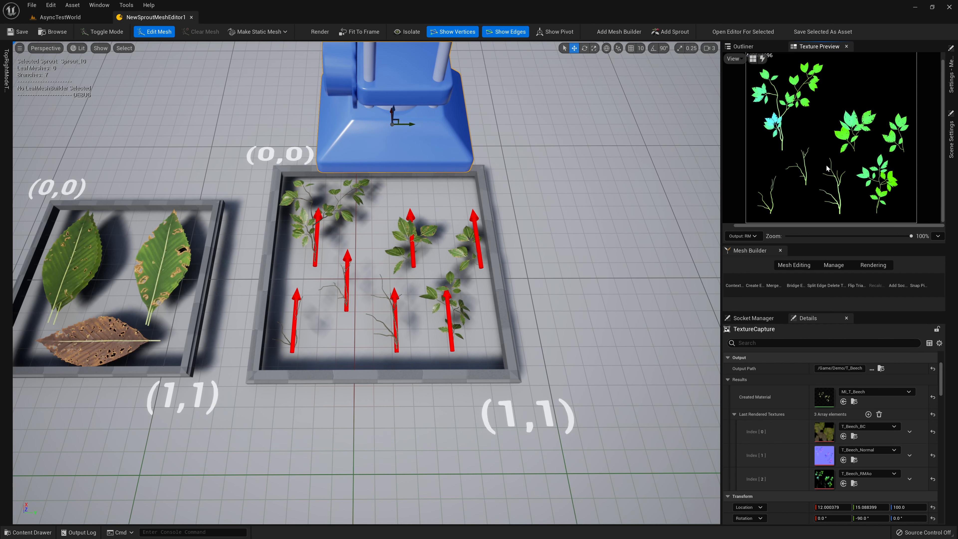
pyautogui.click(754, 59)
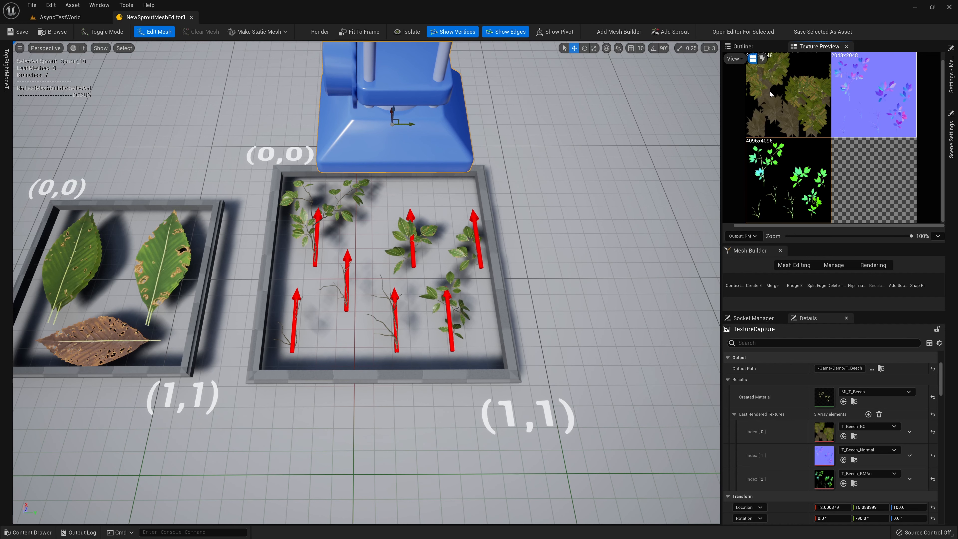
pyautogui.click(769, 91)
pyautogui.click(753, 58)
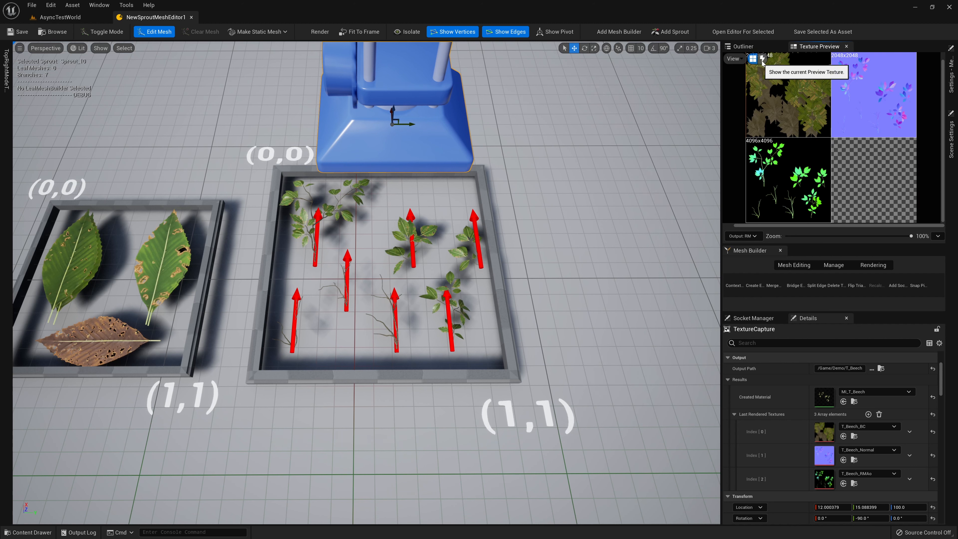
# Step: Show the current preview texture again and slightly reposition the leafy sprout in the frame's near right corner
pyautogui.click(762, 59)
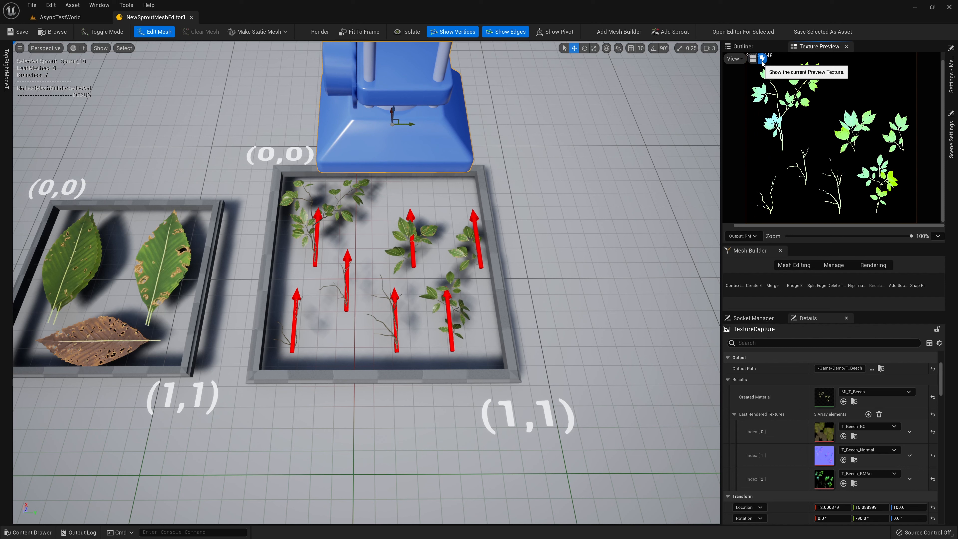
pyautogui.click(450, 344)
pyautogui.moveTo(463, 353); pyautogui.dragTo(461, 355)
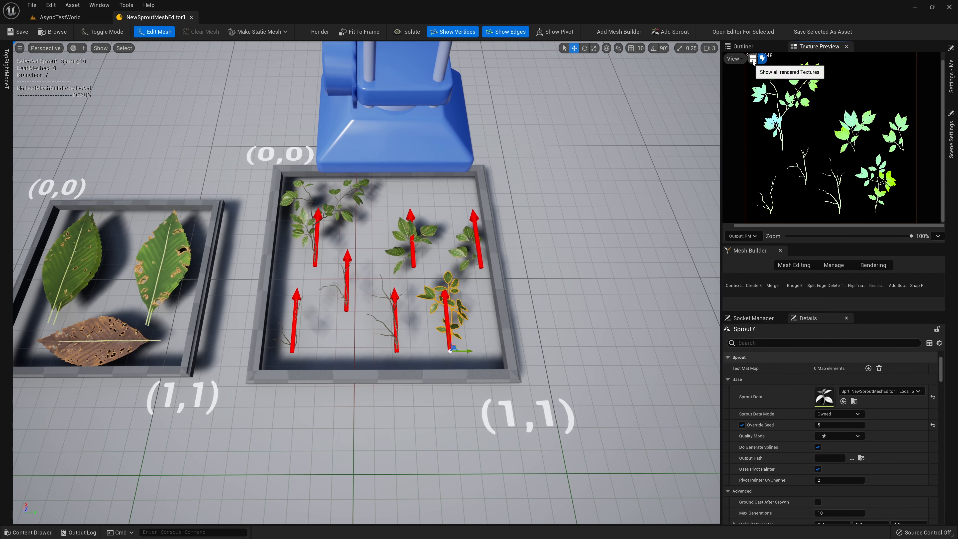
# Step: Add a linked copy of Leaf_00 and move it into the sprout frame, above the upper-middle leafy sprout
pyautogui.click(765, 47)
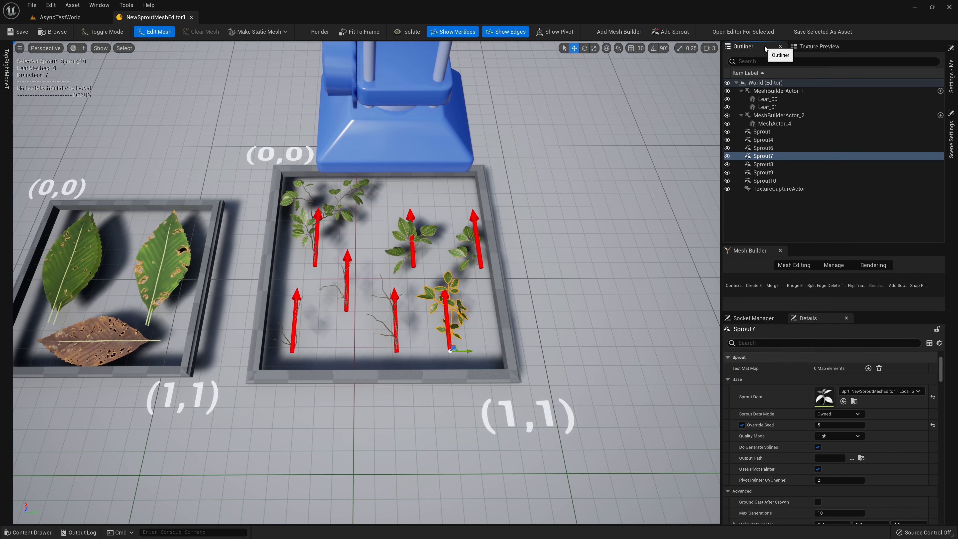
pyautogui.rightClick(772, 99)
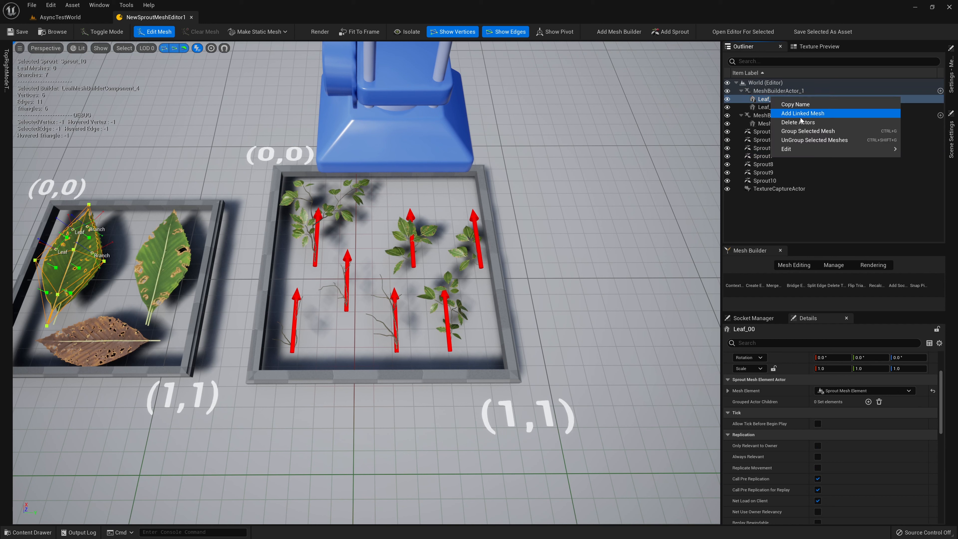
pyautogui.click(796, 112)
pyautogui.click(340, 235)
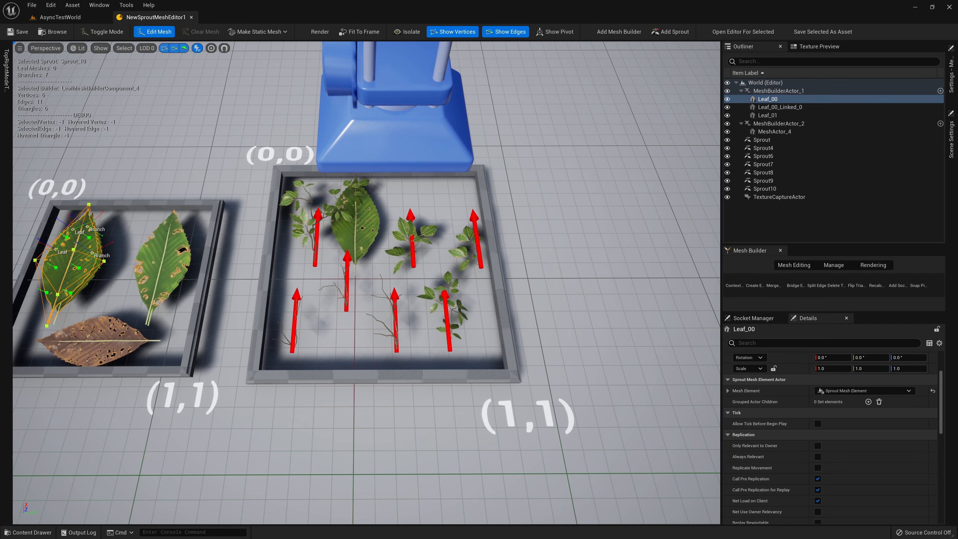
pyautogui.moveTo(375, 279); pyautogui.dragTo(440, 234)
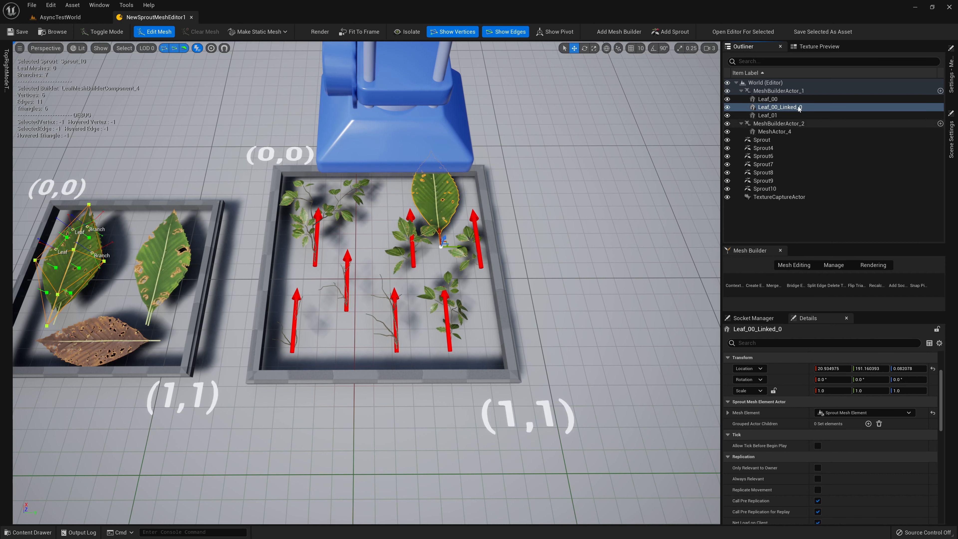
# Step: With the texture preview shown, scale the linked leaf to about 0.44 and position it just inside the frame's far edge
pyautogui.click(831, 48)
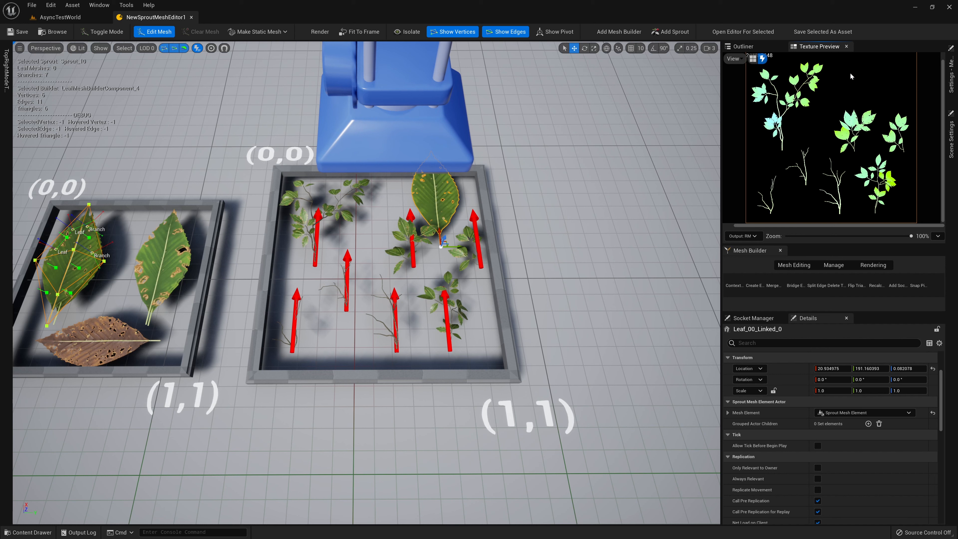
pyautogui.click(874, 265)
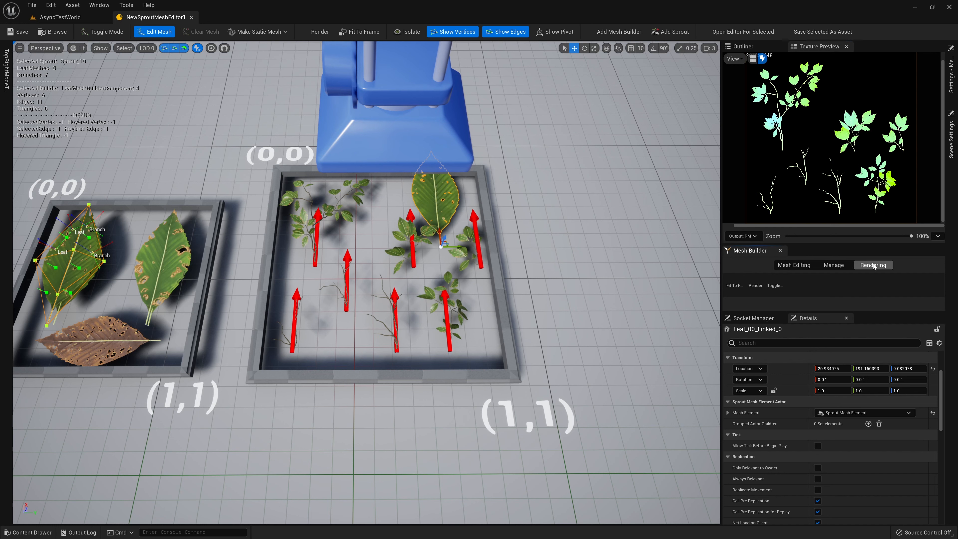
pyautogui.click(774, 293)
pyautogui.moveTo(439, 233); pyautogui.dragTo(436, 209)
pyautogui.press('e')
pyautogui.press('r')
pyautogui.press('w')
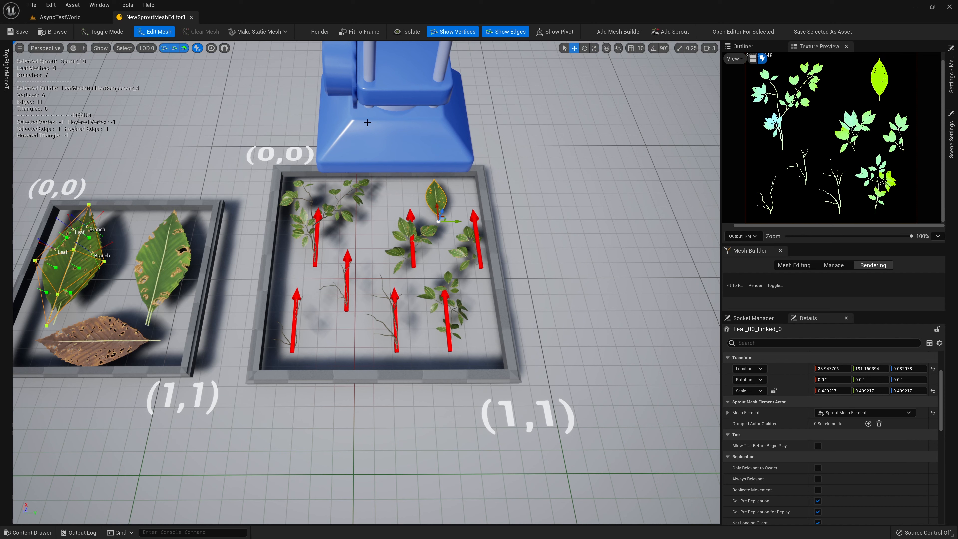
# Step: Render the current scene's maps and view all rendered textures together in the texture preview
pyautogui.click(318, 38)
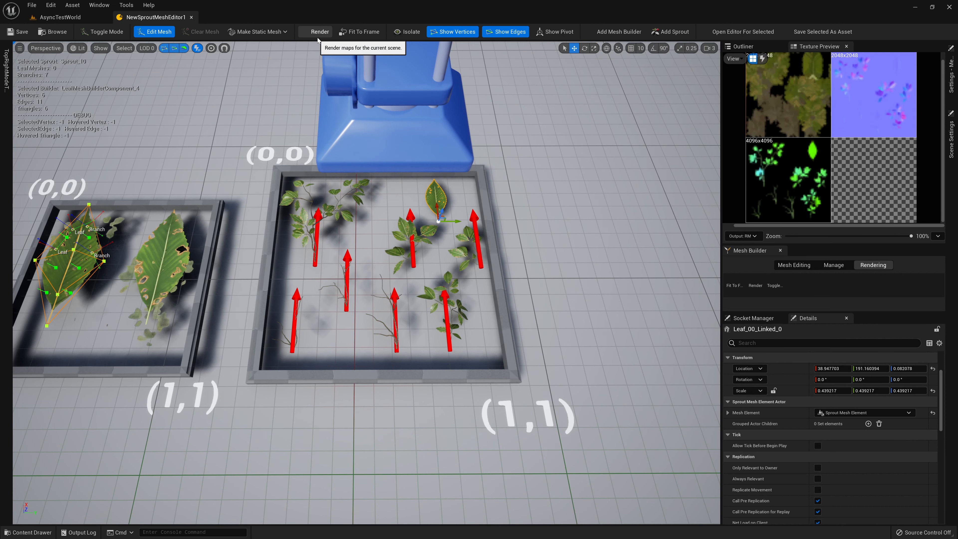
pyautogui.click(803, 166)
pyautogui.click(753, 81)
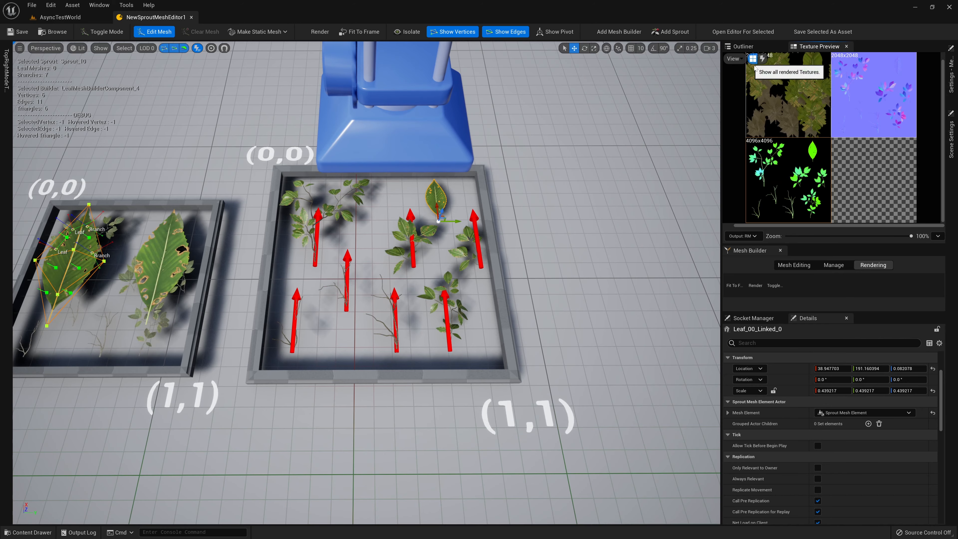
pyautogui.click(772, 88)
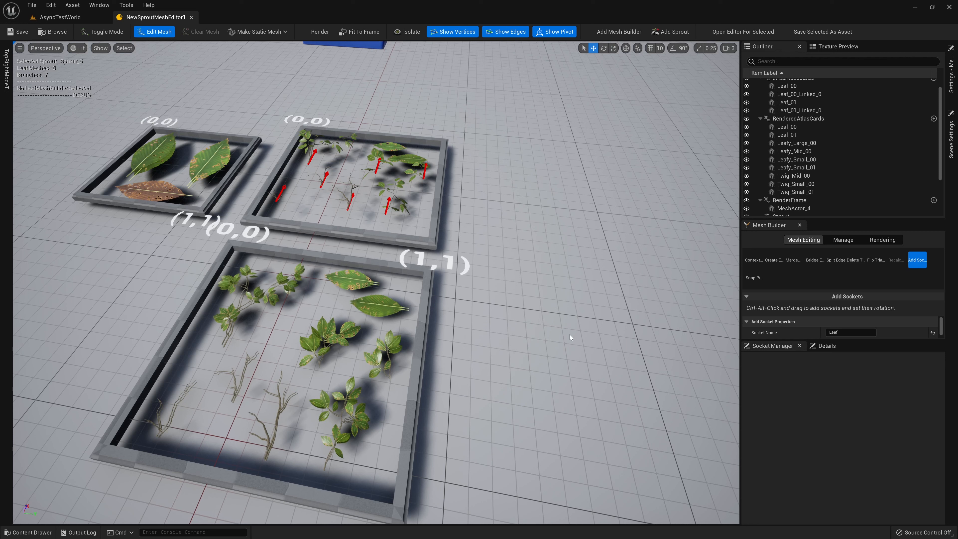
# Step: Add a linked copy of Leafy_Large_00 and move it onto the open floor beside the rendered atlas frame
pyautogui.rightClick(803, 144)
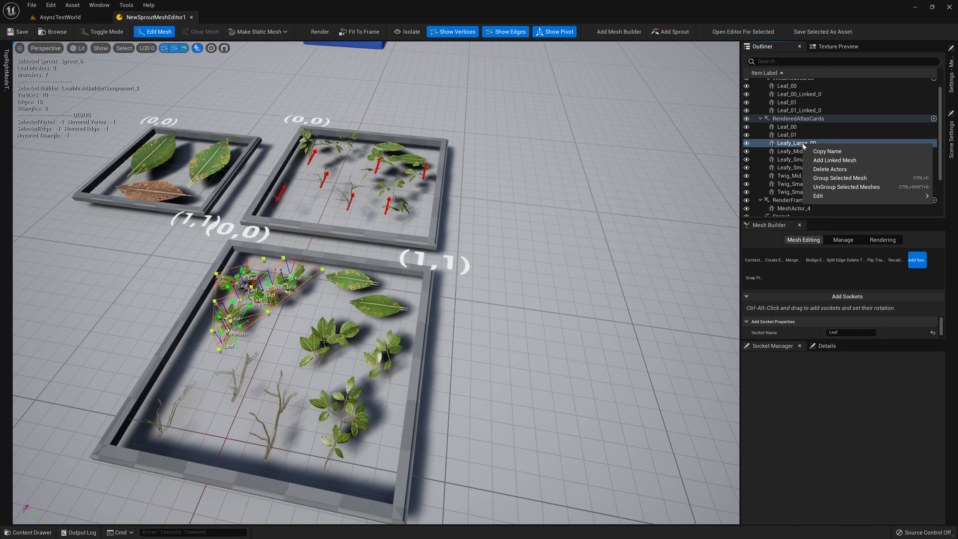
pyautogui.click(819, 162)
pyautogui.click(354, 158)
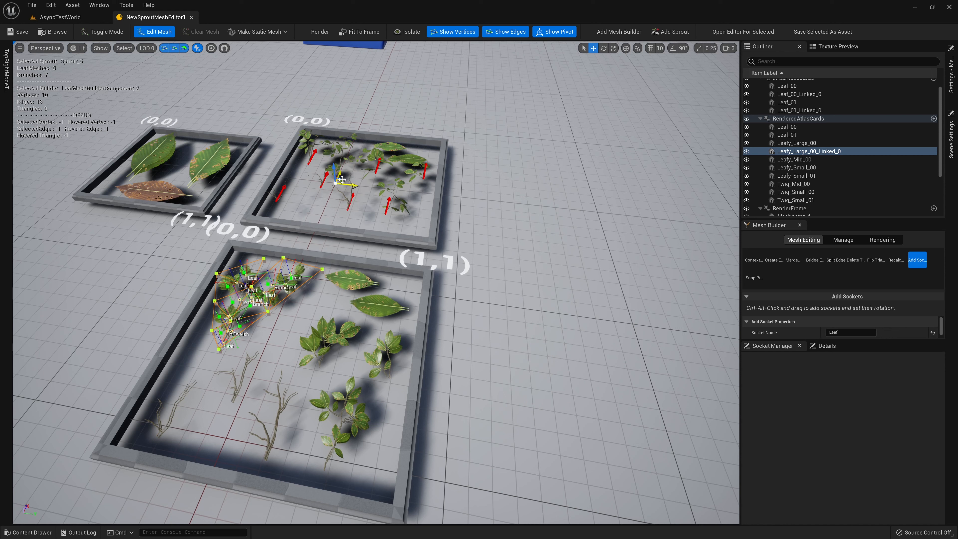
pyautogui.moveTo(347, 182); pyautogui.dragTo(546, 498)
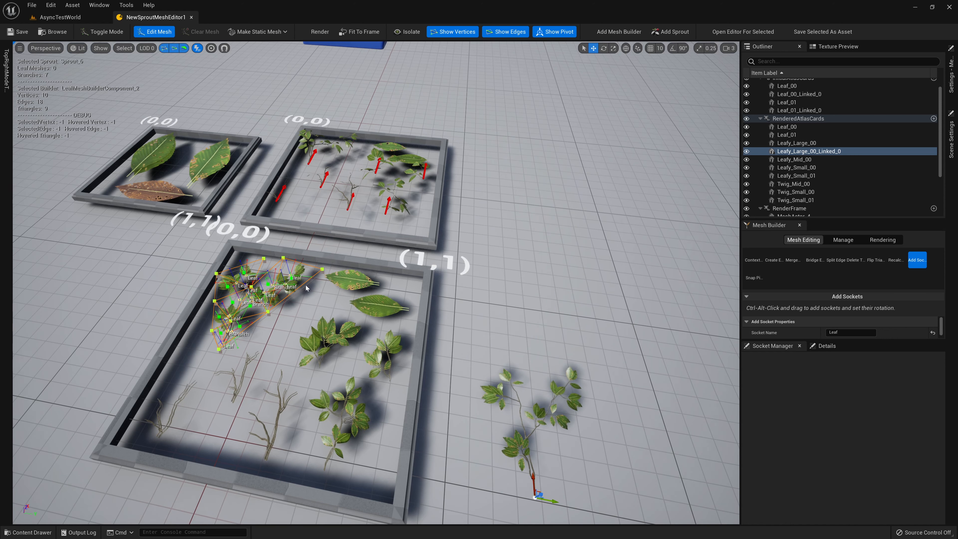
# Step: Reshape the Leafy_Large_00 card by moving one of its far-edge vertices, and put its linked copy in a mesh group's LOD_0
pyautogui.click(283, 257)
pyautogui.moveTo(280, 245)
pyautogui.mouseDown()
pyautogui.moveTo(277, 231)
pyautogui.moveTo(281, 246)
pyautogui.mouseUp()
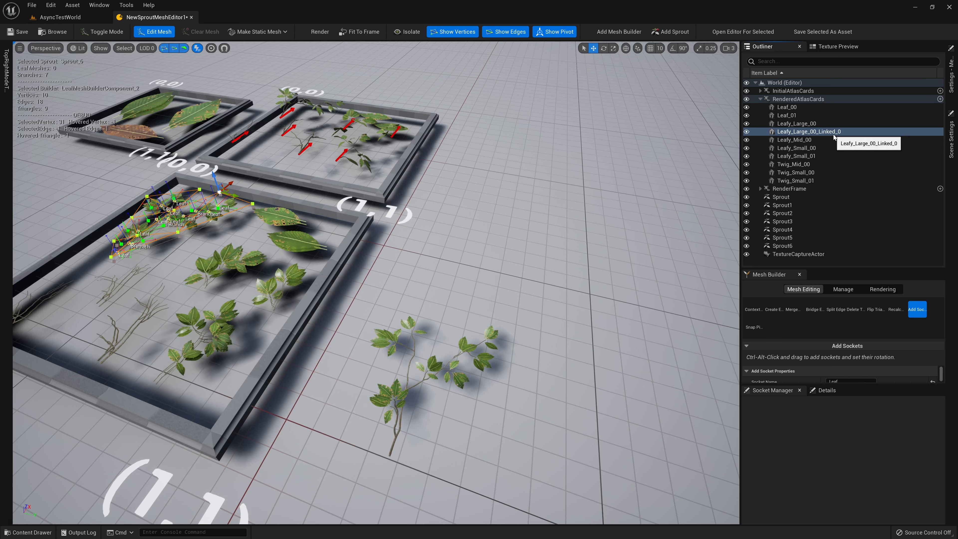
pyautogui.moveTo(833, 134); pyautogui.dragTo(812, 261)
pyautogui.scroll(-1, 816, 253)
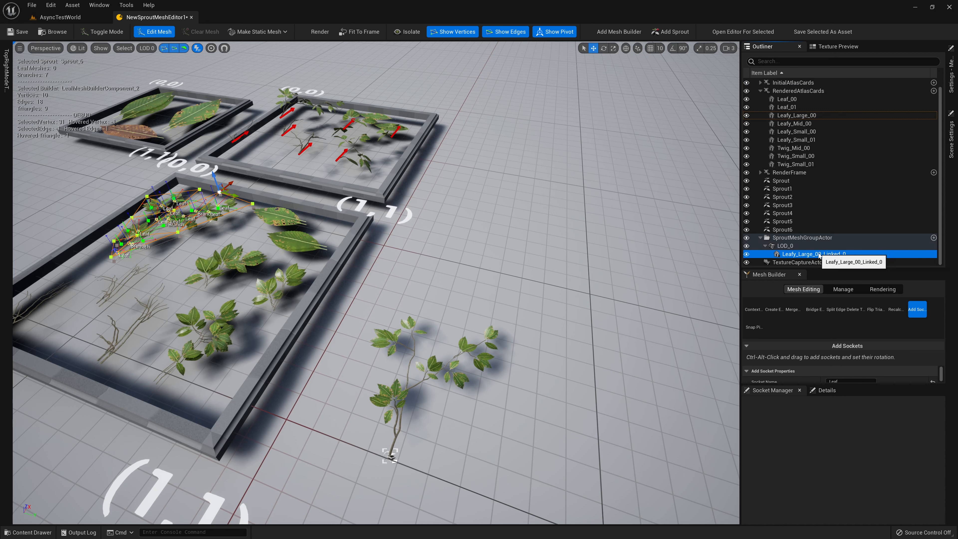
# Step: Duplicate the grouped large leafy mesh and rotate the copy around the base of its stem
pyautogui.click(838, 291)
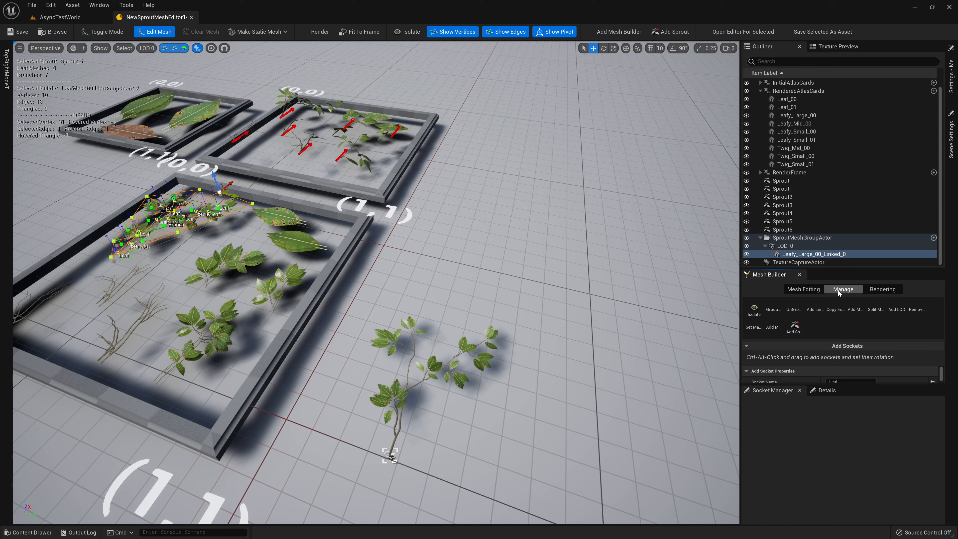
pyautogui.click(605, 51)
pyautogui.moveTo(403, 452)
pyautogui.keyDown('alt'); pyautogui.mouseDown()
pyautogui.moveTo(410, 456)
pyautogui.moveTo(403, 452)
pyautogui.mouseUp(); pyautogui.keyUp('alt')
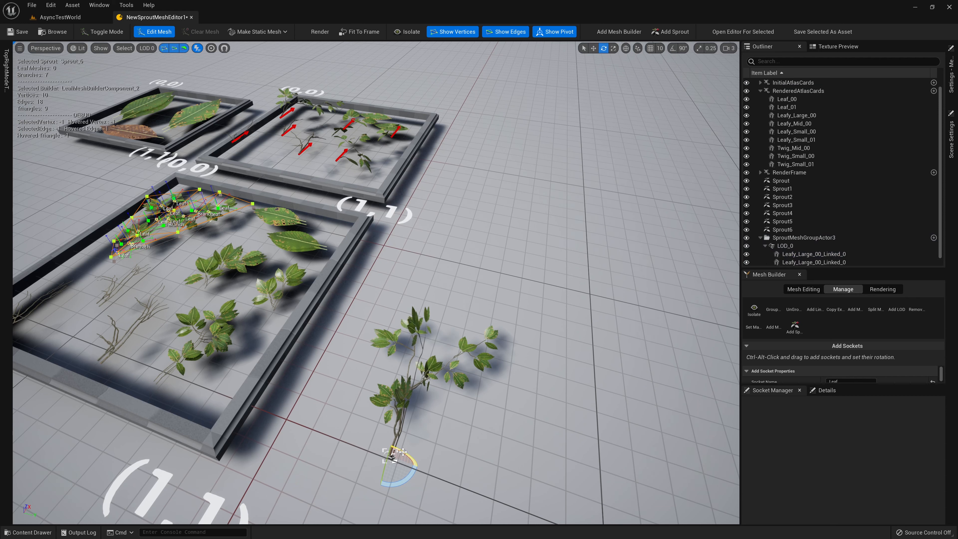
# Step: Add a linked copy of Leafy_Small_01 and move it onto the grouped large leafy branch
pyautogui.click(277, 279)
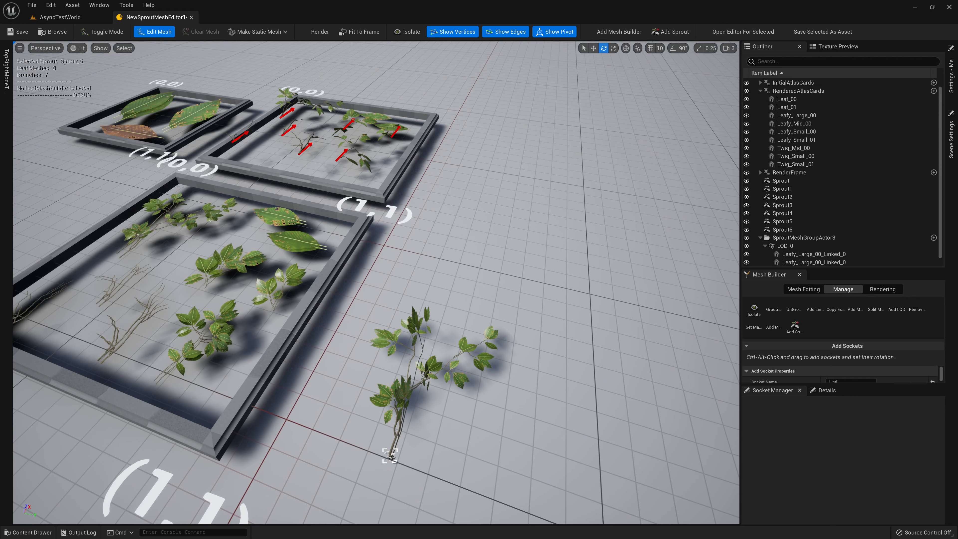
pyautogui.click(279, 287)
pyautogui.rightClick(797, 139)
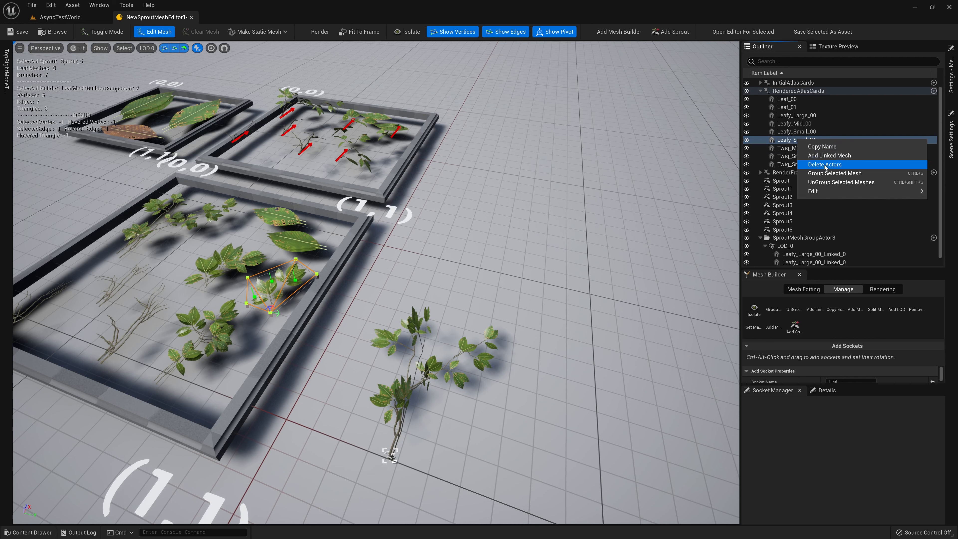
pyautogui.click(824, 156)
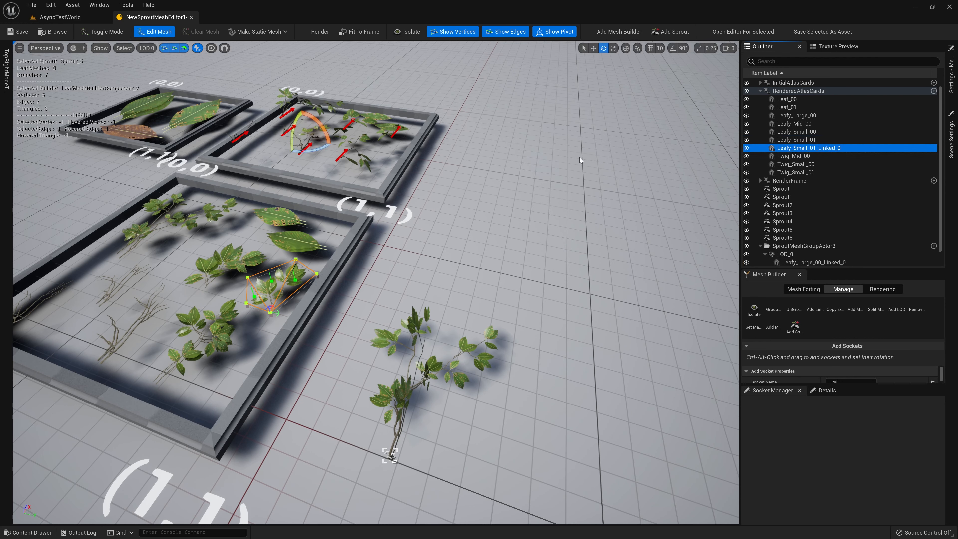
pyautogui.press('w')
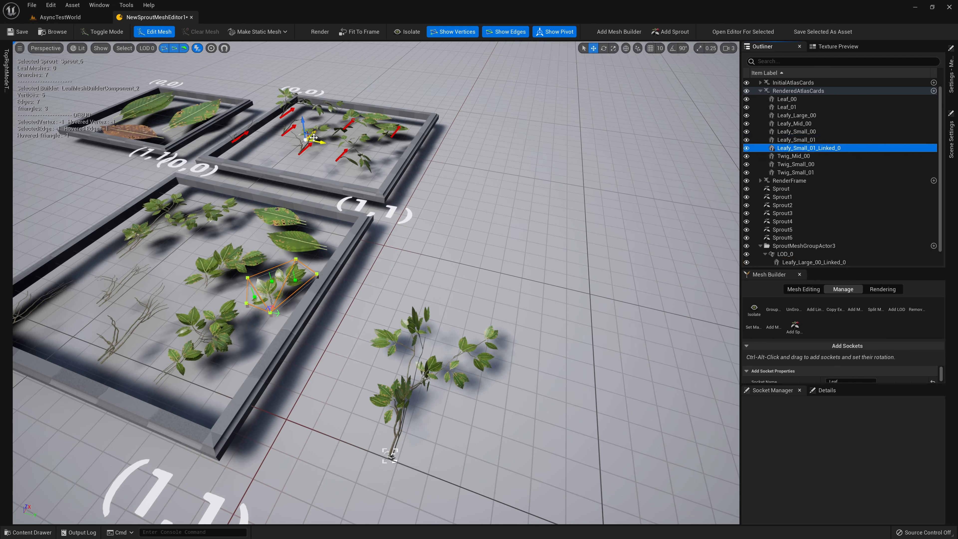
pyautogui.moveTo(312, 139); pyautogui.dragTo(471, 353)
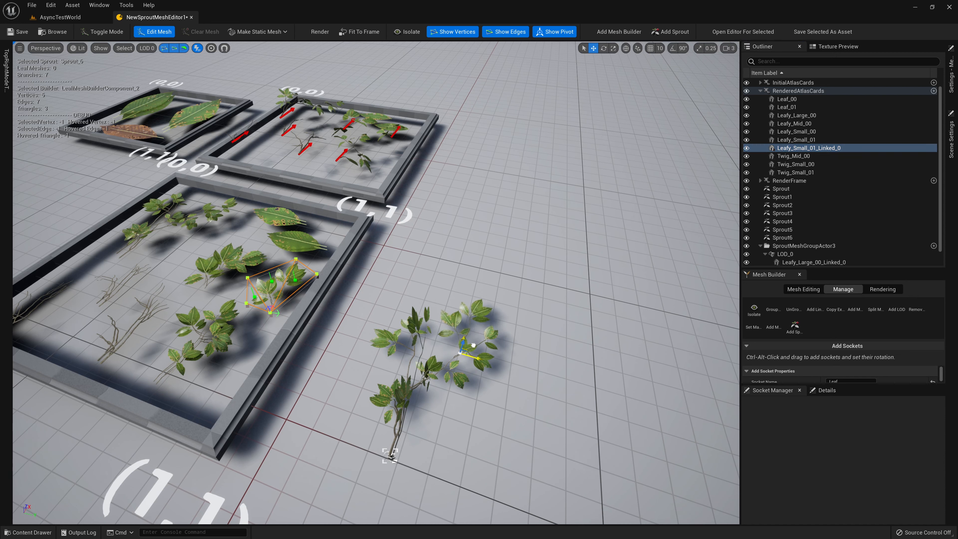
# Step: Place the small leafy linked mesh in the group's LOD_0 and position it and two copies along the large branch
pyautogui.moveTo(778, 151); pyautogui.dragTo(780, 254)
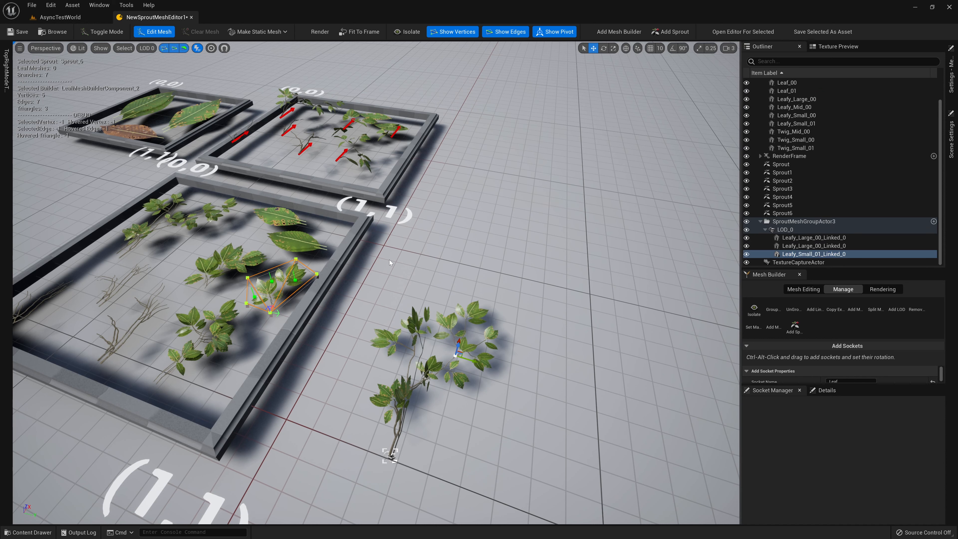
pyautogui.click(225, 50)
pyautogui.moveTo(461, 351)
pyautogui.mouseDown()
pyautogui.moveTo(475, 356)
pyautogui.moveTo(411, 381)
pyautogui.moveTo(426, 332)
pyautogui.moveTo(449, 328)
pyautogui.moveTo(455, 355)
pyautogui.mouseUp()
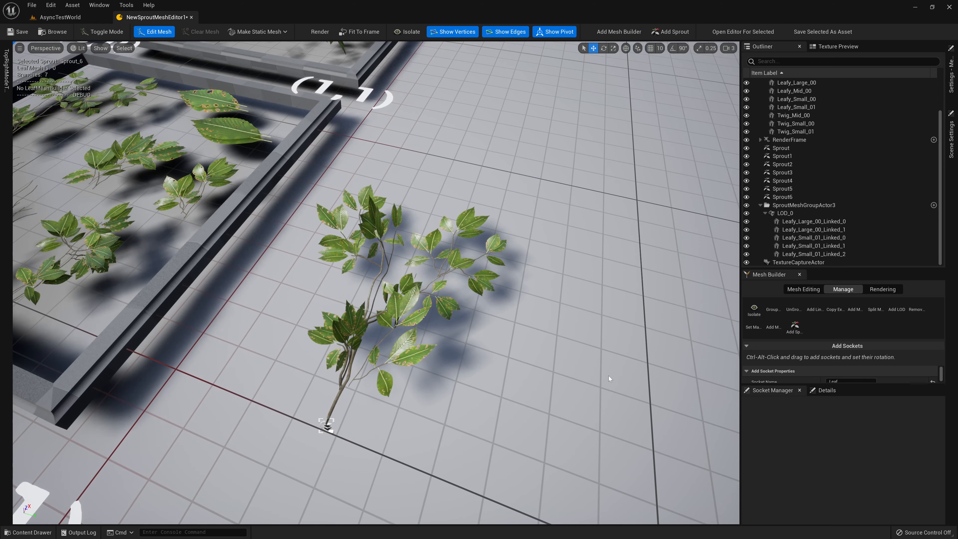
# Step: Parent the three Leafy_Small_01 linked meshes to Leafy_Large_00_Linked_0 within LOD_0
pyautogui.click(815, 254)
pyautogui.keyDown('shift'); pyautogui.click(816, 239); pyautogui.keyUp('shift')
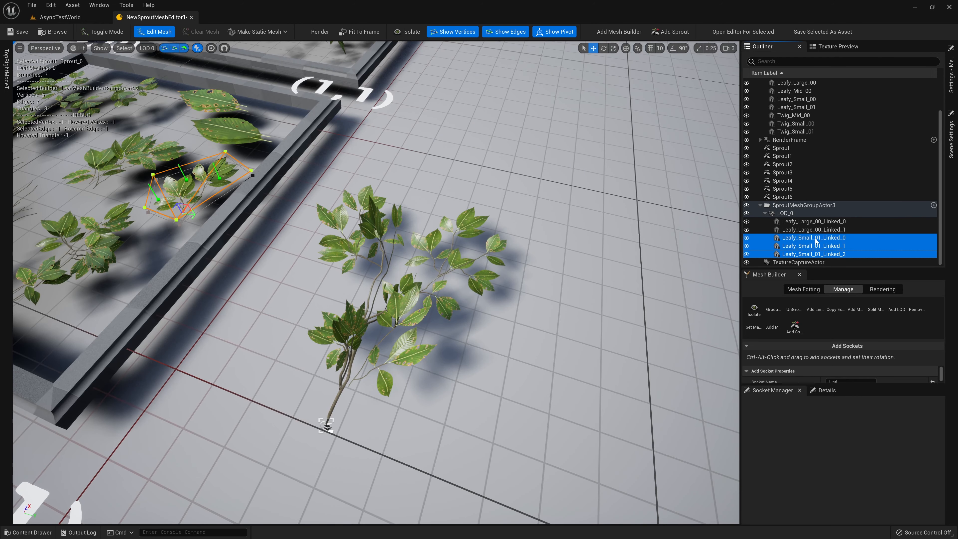
pyautogui.moveTo(816, 241); pyautogui.dragTo(814, 222)
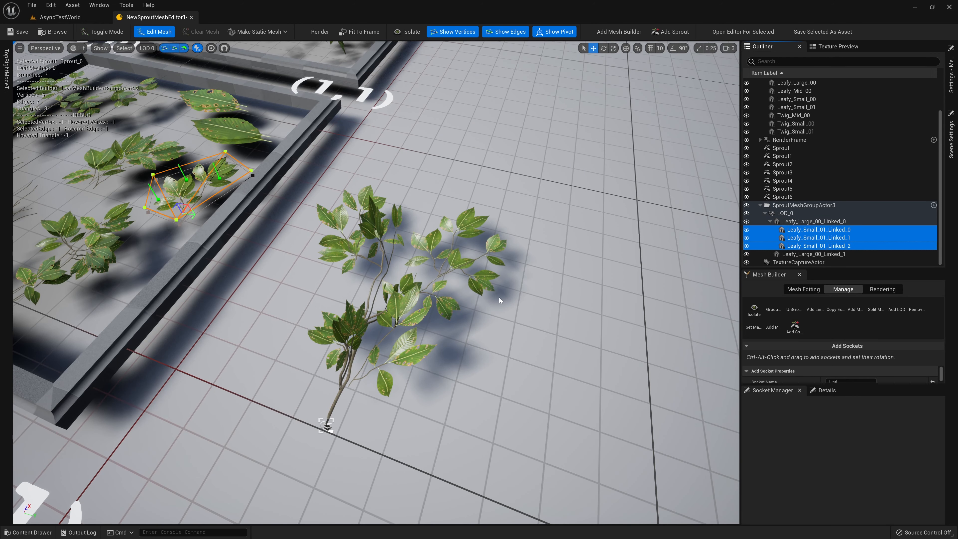
# Step: Rotate Leafy_Large_00_Linked_0 around its stem base together with its attached small leafy meshes
pyautogui.click(378, 268)
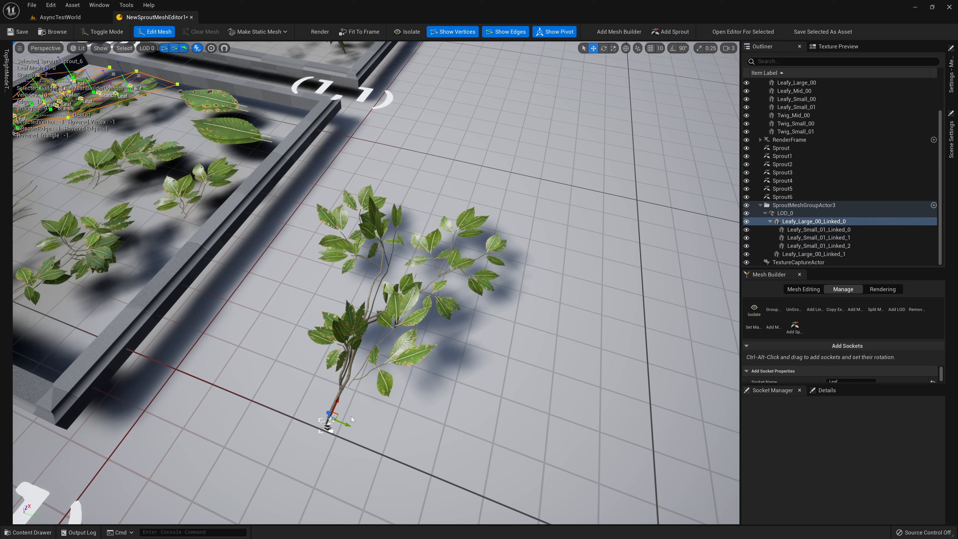
pyautogui.press('e')
pyautogui.press('space')
pyautogui.press('space')
pyautogui.press('space')
pyautogui.moveTo(345, 436); pyautogui.dragTo(332, 443)
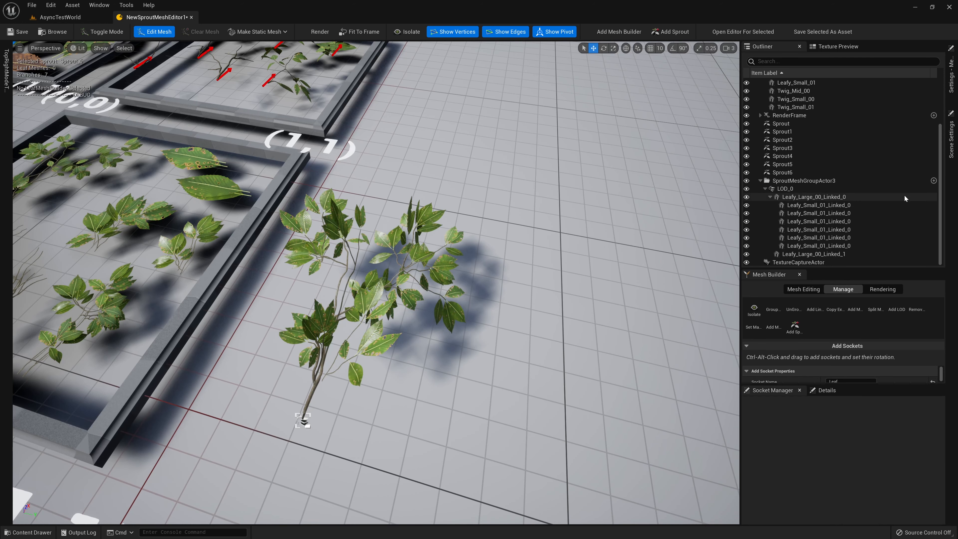
# Step: Add LOD_1 to the sprout mesh group and duplicate all the large and small linked meshes in LOD_0
pyautogui.click(934, 181)
pyautogui.scroll(-1, 905, 194)
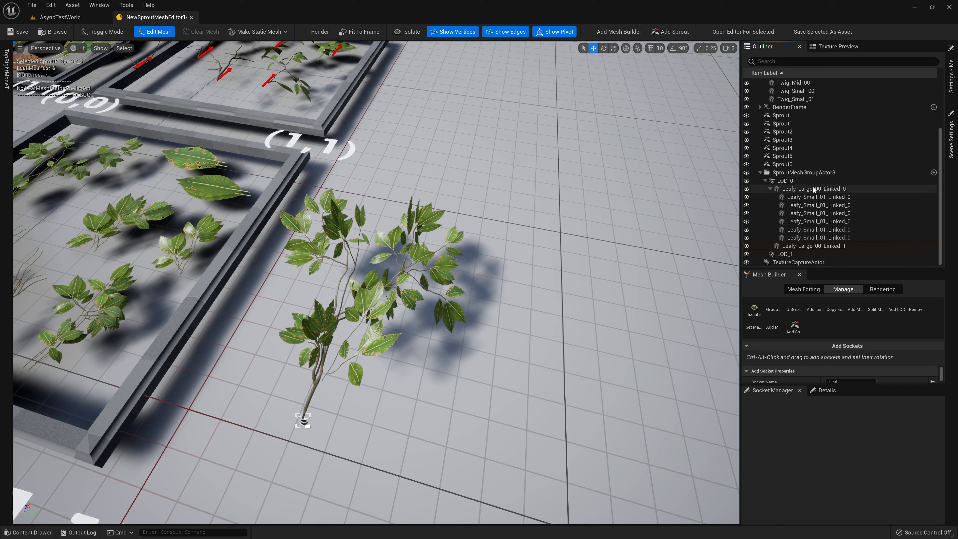
pyautogui.click(814, 189)
pyautogui.keyDown('shift'); pyautogui.click(818, 247); pyautogui.keyUp('shift')
pyautogui.rightClick(819, 241)
pyautogui.moveTo(832, 272)
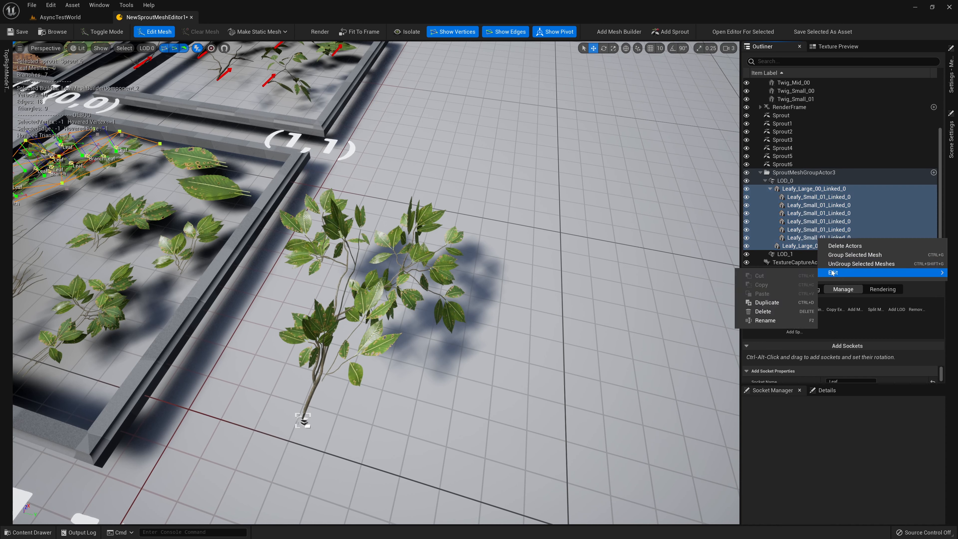
pyautogui.click(777, 303)
# Step: Move the duplicated large and small leafy meshes from LOD_0 into LOD_1
pyautogui.scroll(-2, 810, 214)
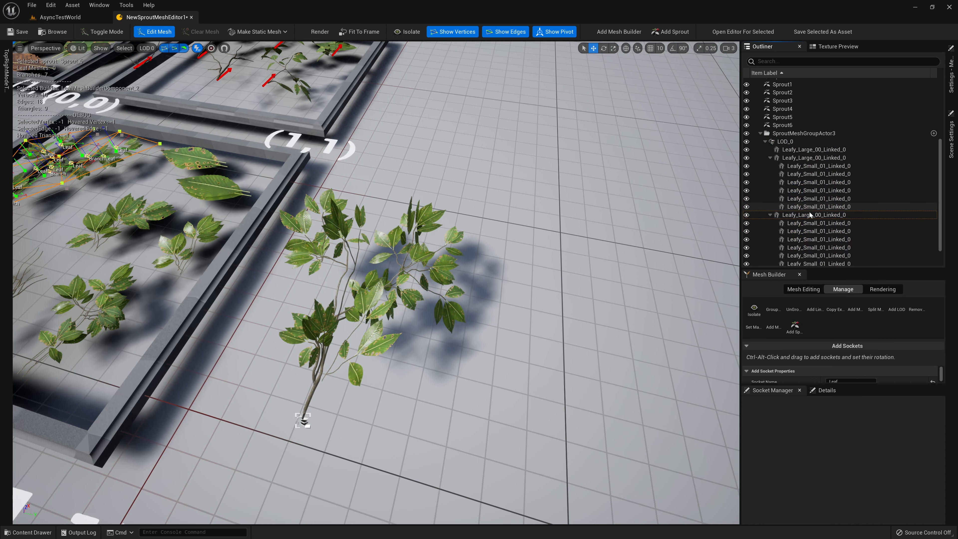
pyautogui.scroll(-1, 810, 214)
pyautogui.keyDown('shift'); pyautogui.click(807, 246); pyautogui.keyUp('shift')
pyautogui.moveTo(817, 223); pyautogui.dragTo(794, 254)
# Step: Delete surplus Leafy_Small_01 linked meshes from LOD_1, keeping both large meshes and three small ones
pyautogui.click(452, 298)
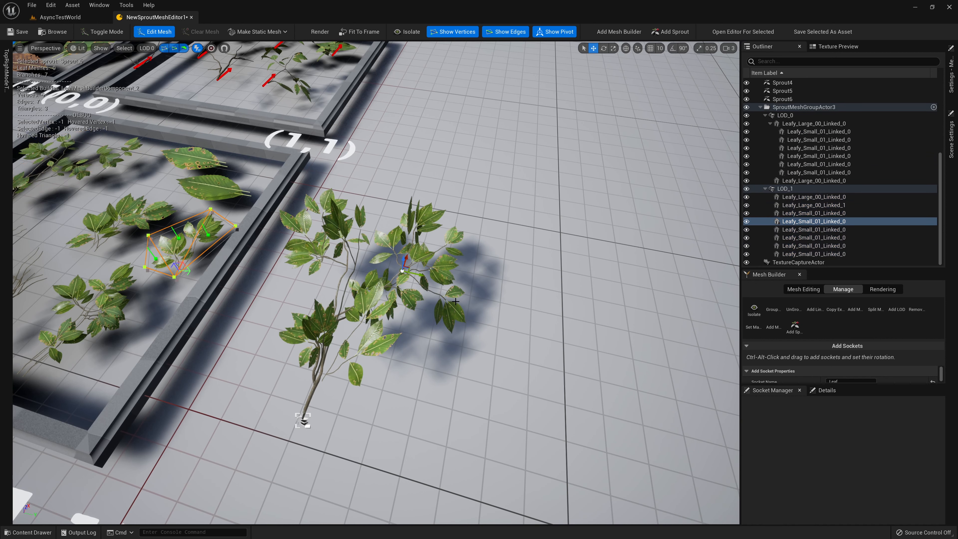
pyautogui.scroll(1, 815, 241)
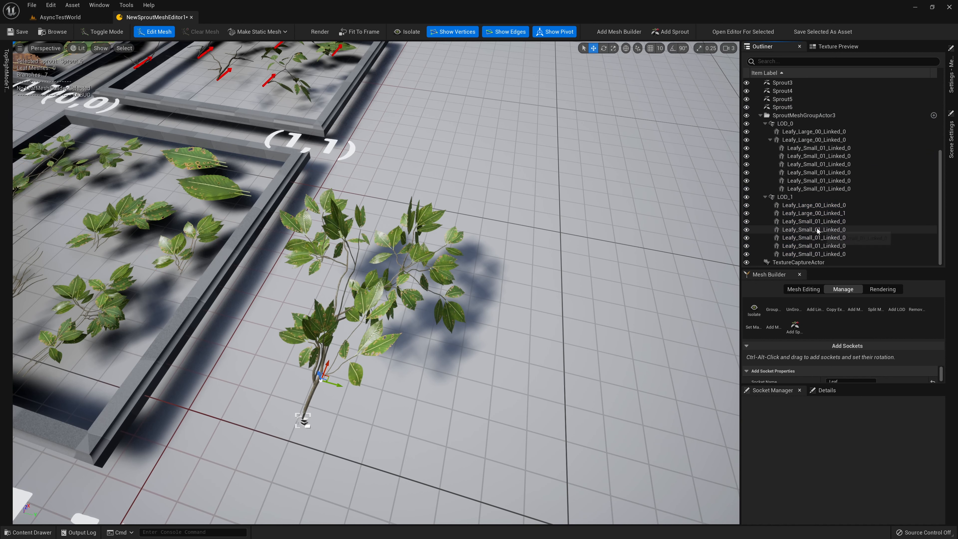
pyautogui.click(808, 237)
pyautogui.press('Delete')
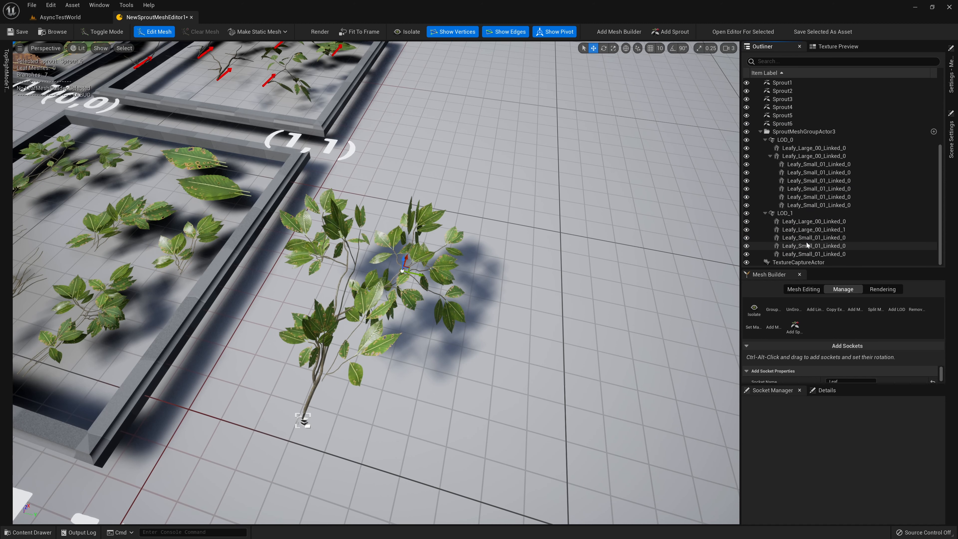
pyautogui.click(807, 245)
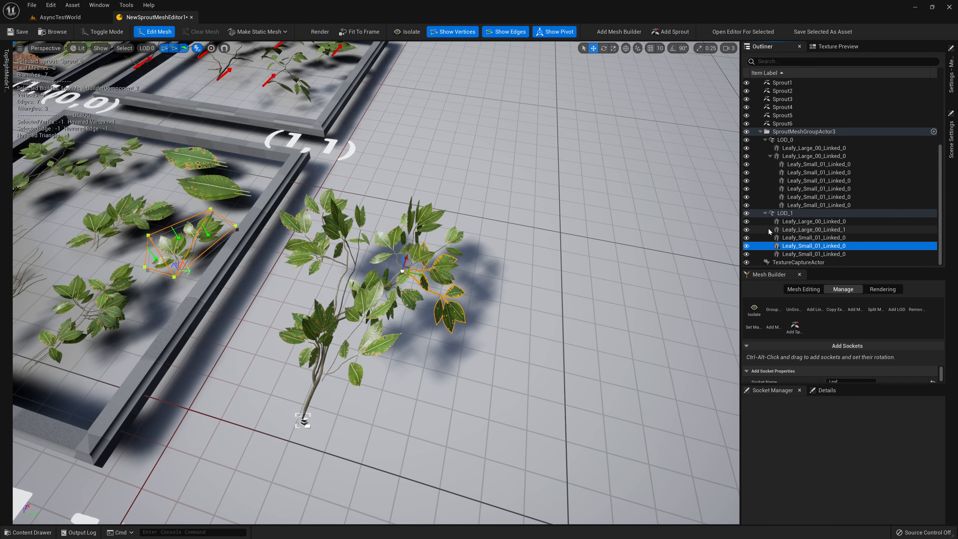
# Step: Move the whole LOD_1 group sideways on the ground so it stands apart from the LOD_0 branch
pyautogui.click(788, 214)
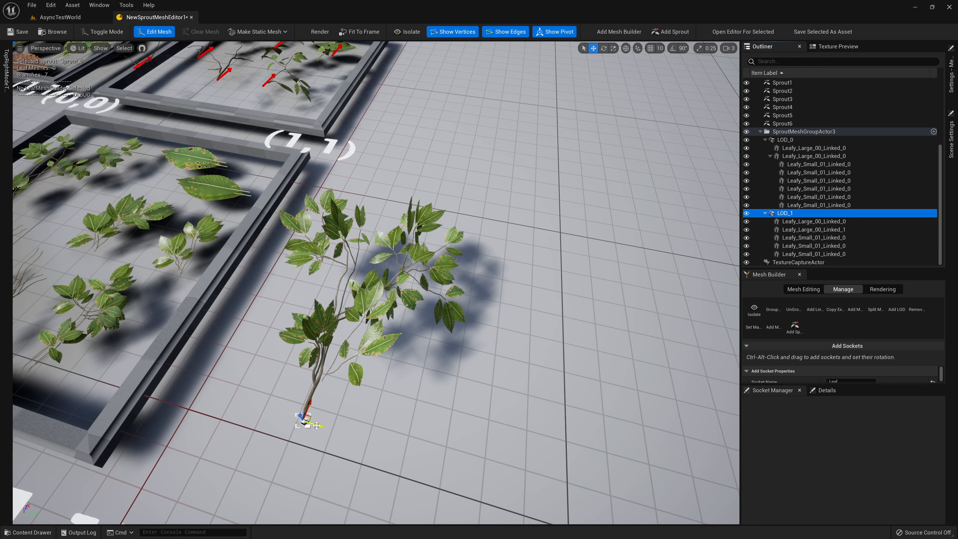
pyautogui.keyDown('alt'); pyautogui.moveTo(319, 426); pyautogui.dragTo(620, 492); pyautogui.keyUp('alt')
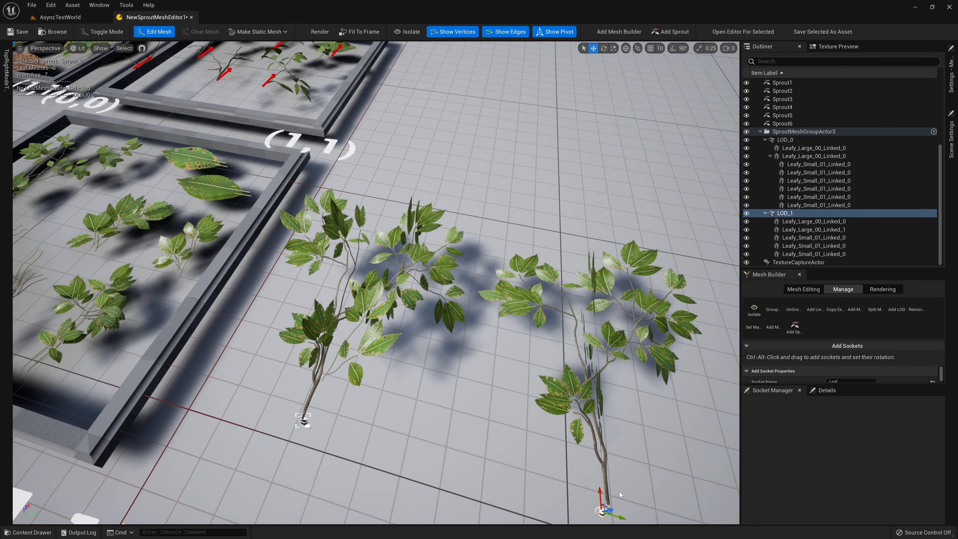
pyautogui.press('f')
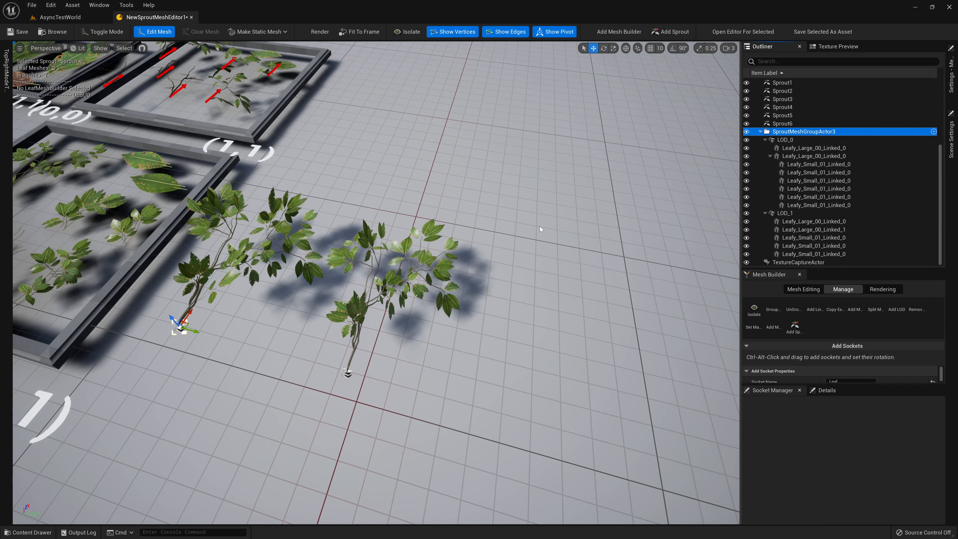
# Step: Make a static mesh from SproutMeshGroupActor3 and save it in the Demo folder under the default name SM_-Actor-
pyautogui.click(274, 32)
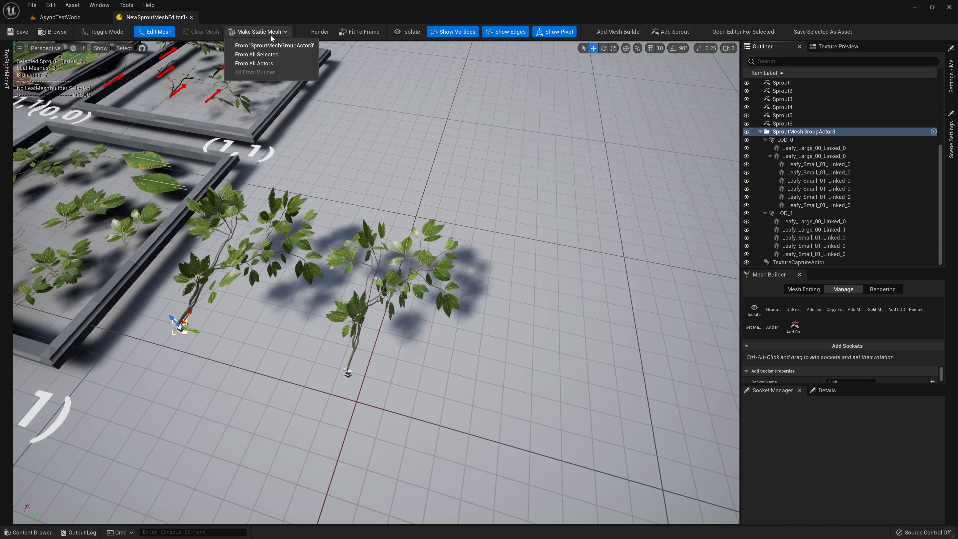
pyautogui.click(274, 46)
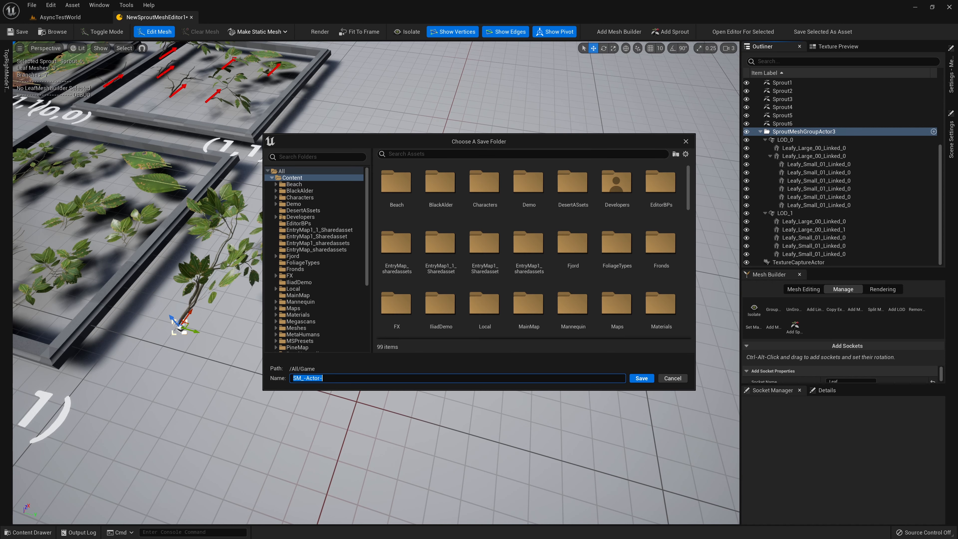
pyautogui.click(293, 204)
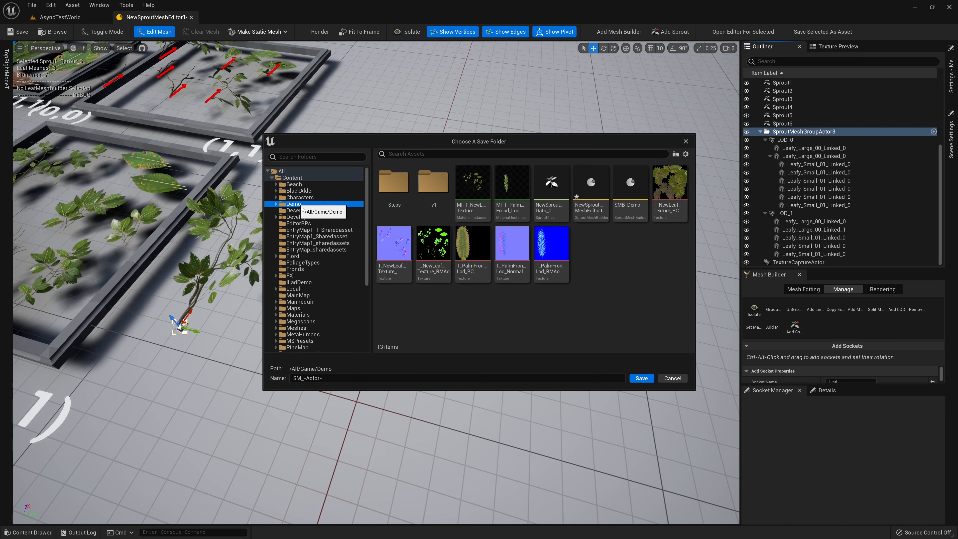
pyautogui.click(641, 378)
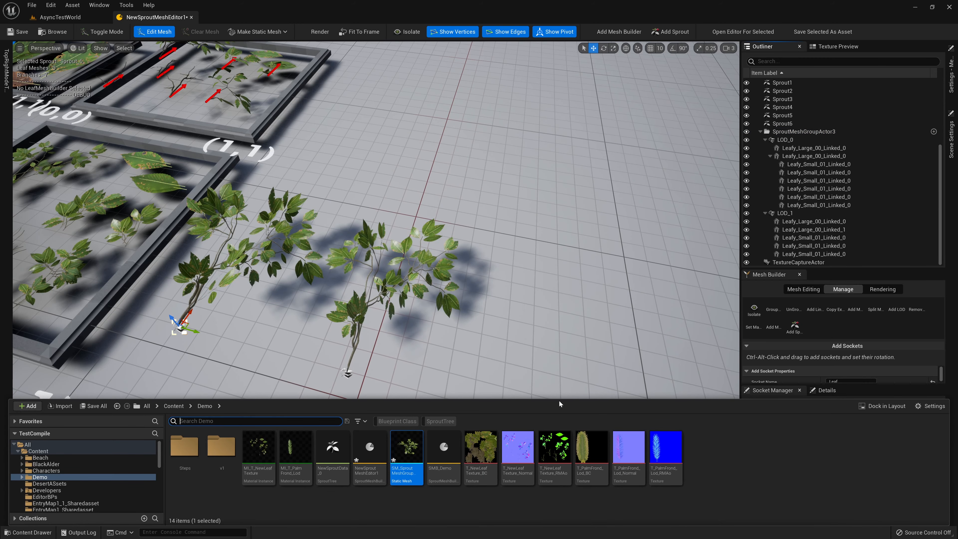
# Step: Open the new sprout group static mesh and compare its geometry by forcing the preview to LOD 1 and LOD 0
pyautogui.doubleClick(405, 465)
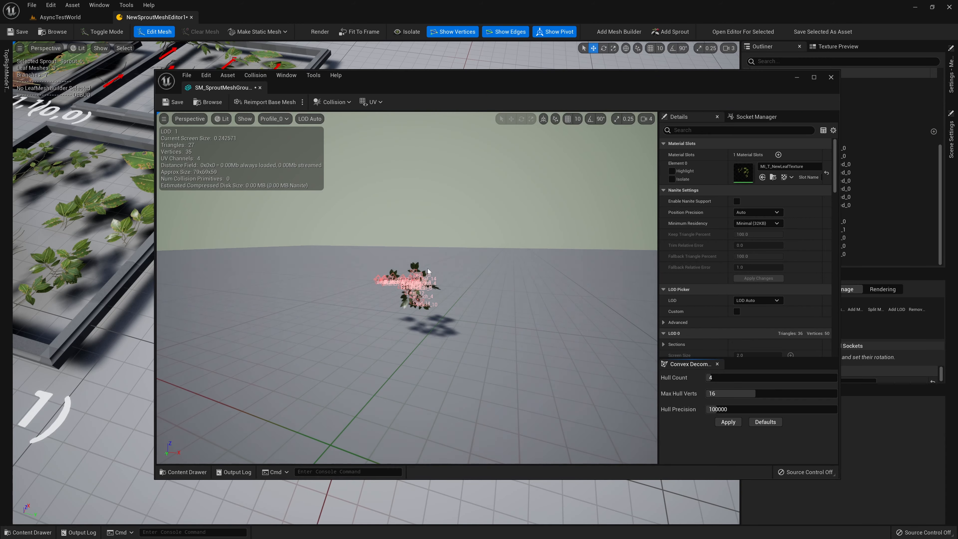
pyautogui.keyDown('alt'); pyautogui.moveTo(427, 268); pyautogui.dragTo(479, 339); pyautogui.keyUp('alt')
pyautogui.scroll(6, 428, 268)
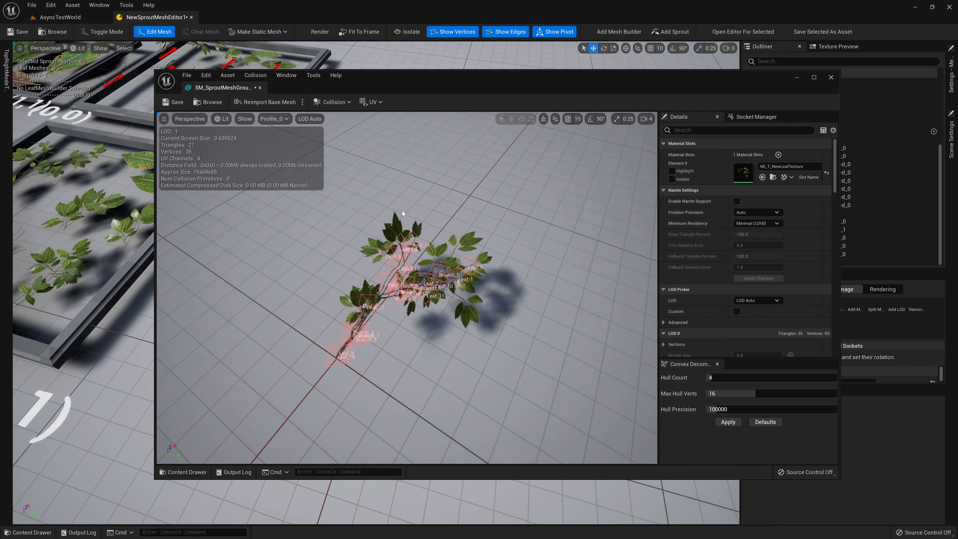
pyautogui.click(307, 123)
pyautogui.click(313, 159)
pyautogui.click(313, 120)
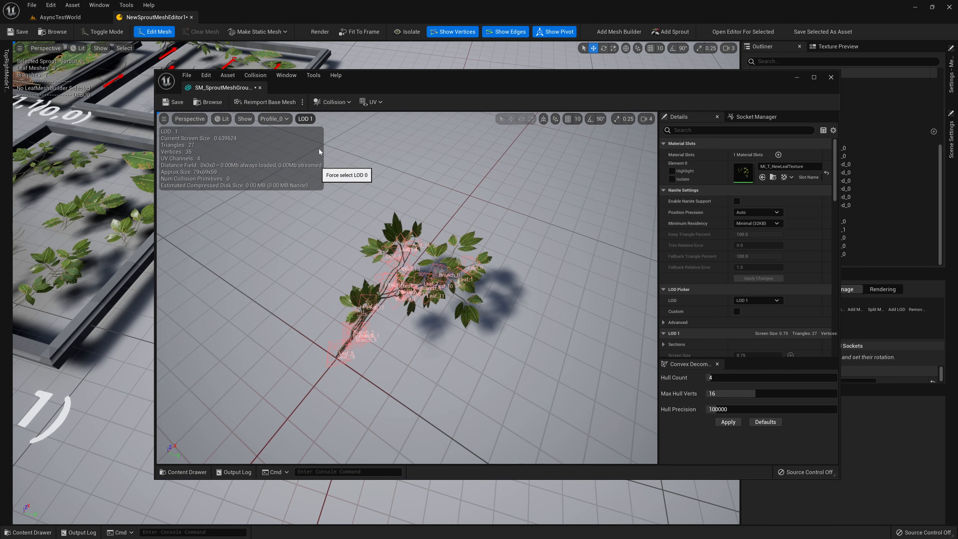
pyautogui.click(319, 151)
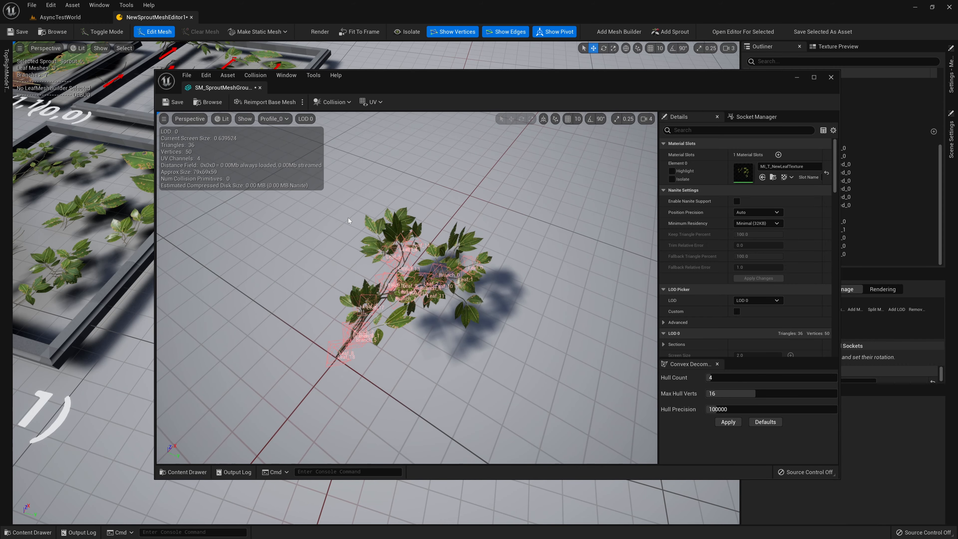